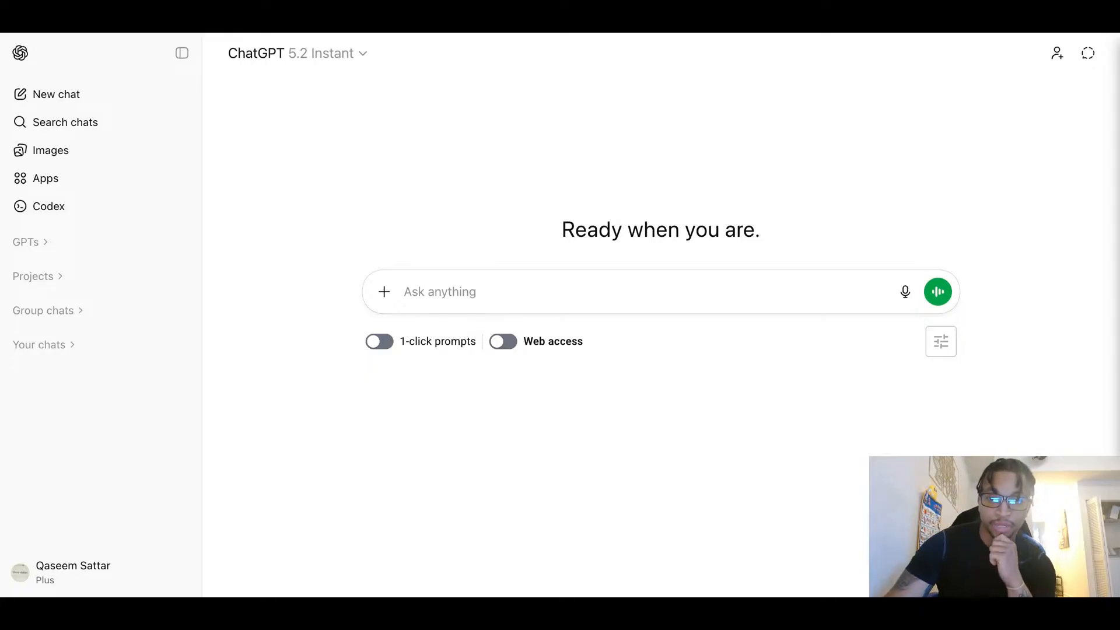
# Ask ChatGPT to create a fitness page website with meeting scheduling through Callie and text-message appointments until the actual phone number is updated.
pyautogui.click(509, 299)
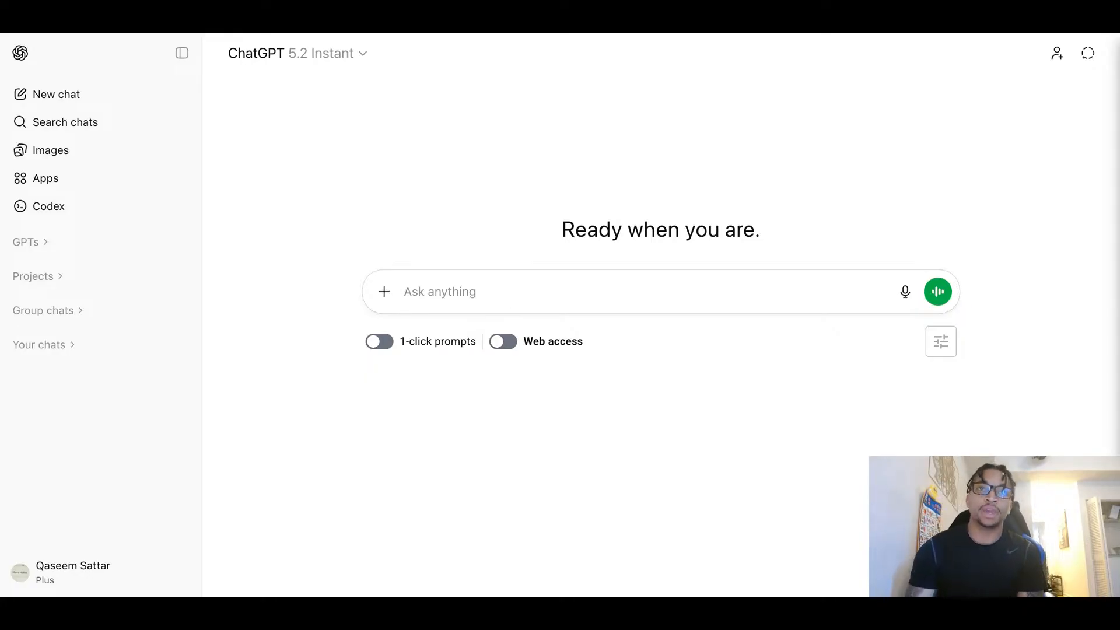
pyautogui.write('Create me a fitness page')
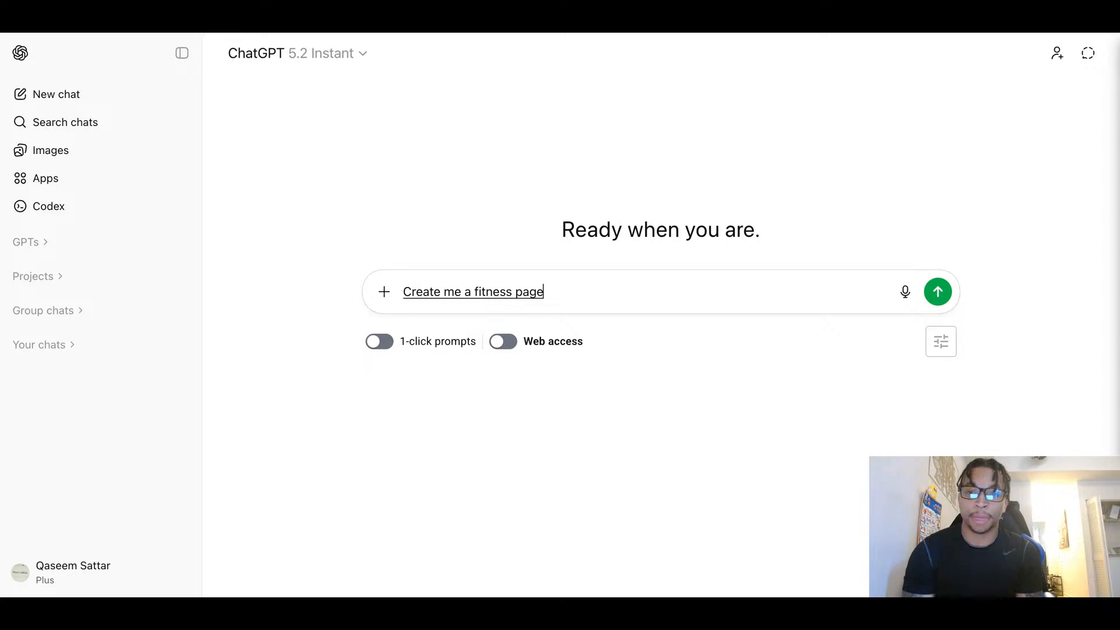
pyautogui.write(' website')
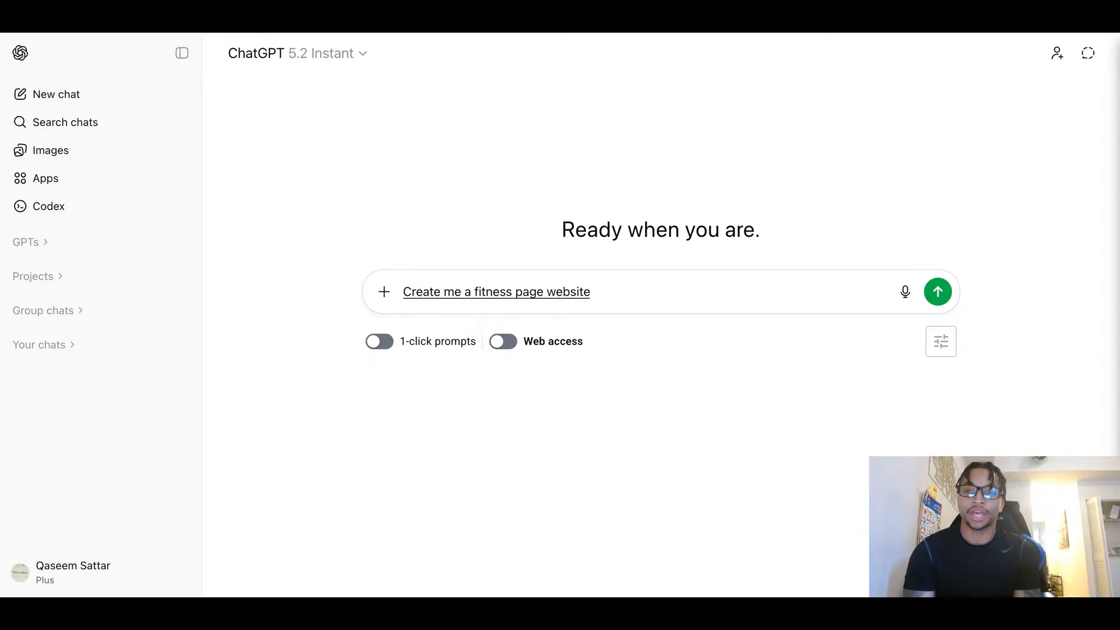
pyautogui.write(' that allows me to')
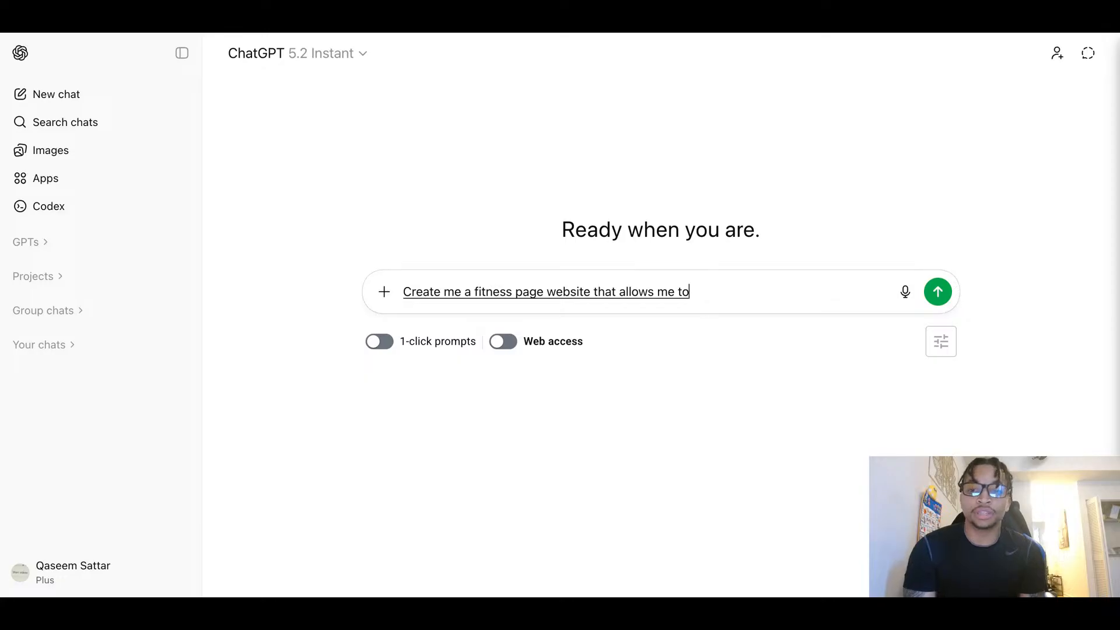
pyautogui.write(' schedule meetings through')
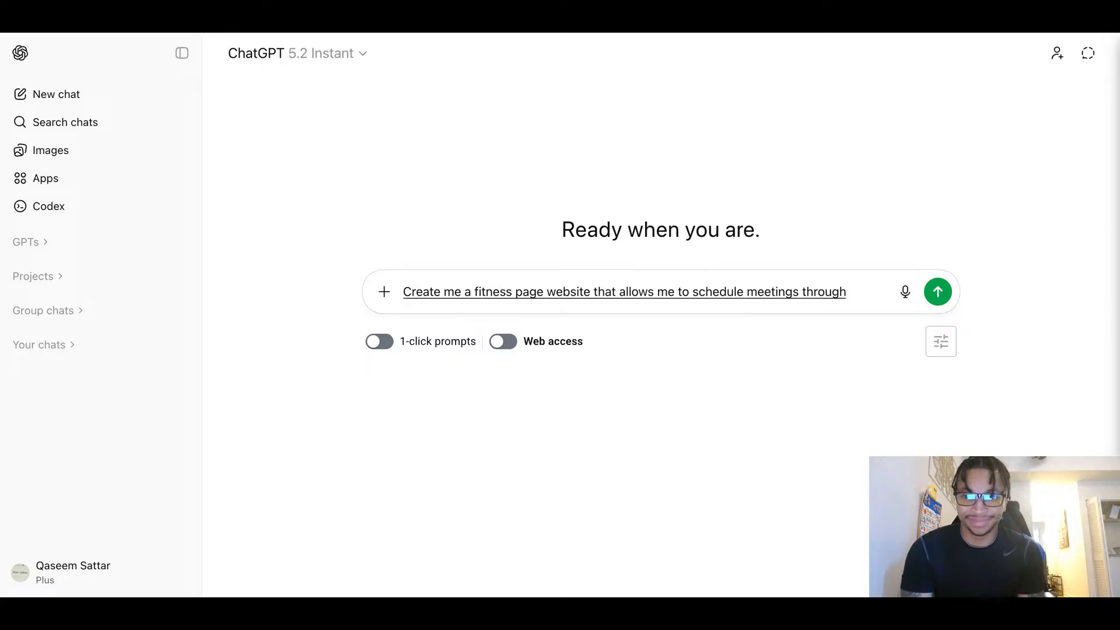
pyautogui.write(' Callie')
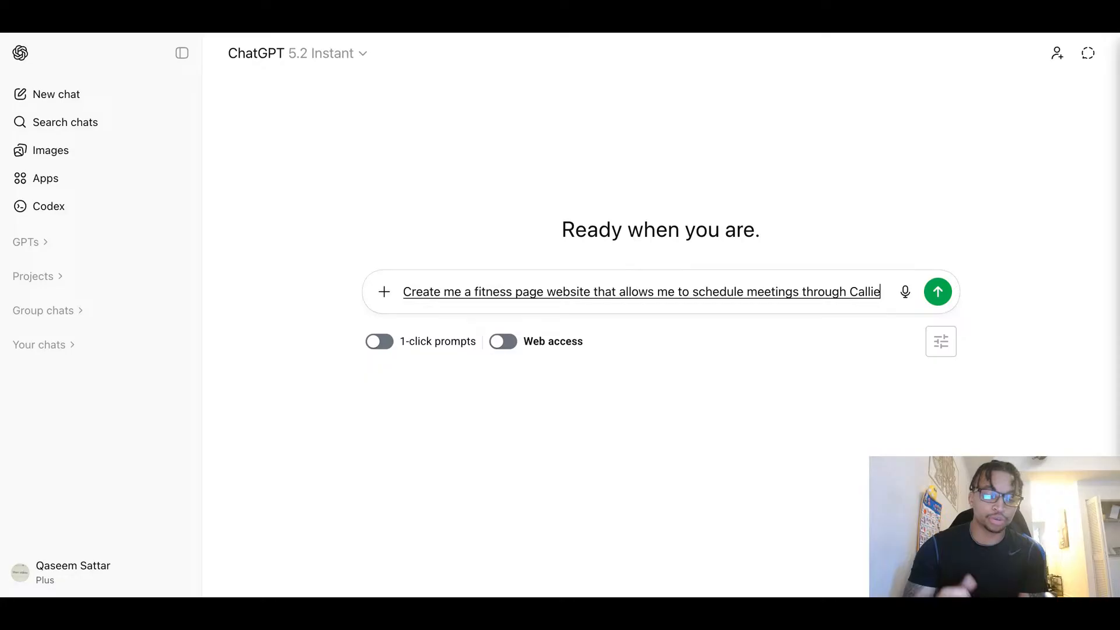
pyautogui.write(' and take appointments through text')
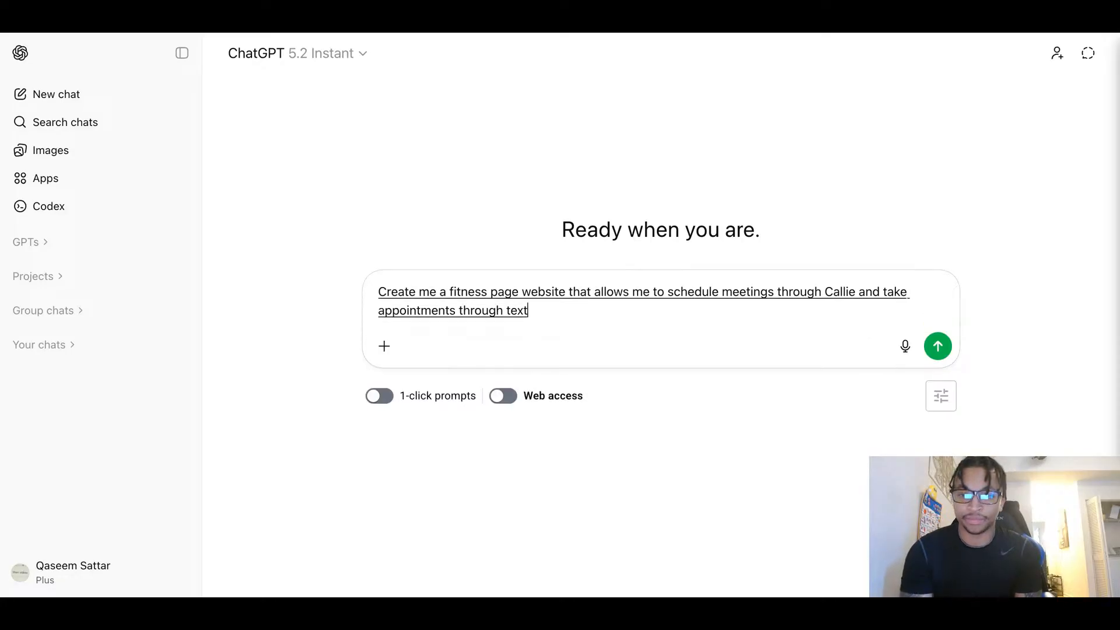
pyautogui.write(' message')
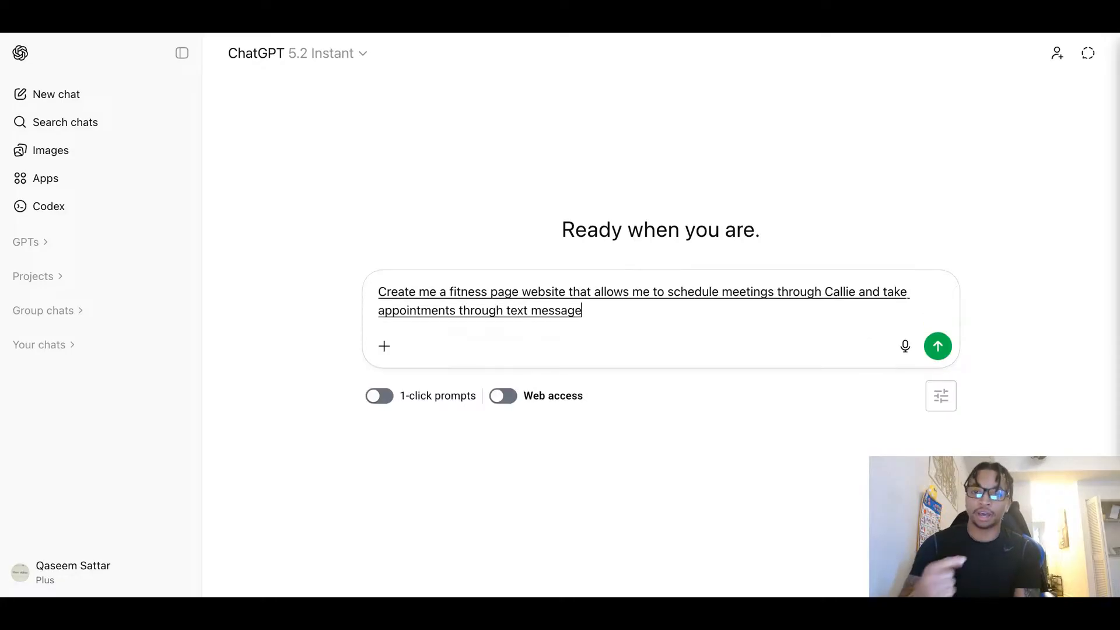
pyautogui.write(' until I update my actual')
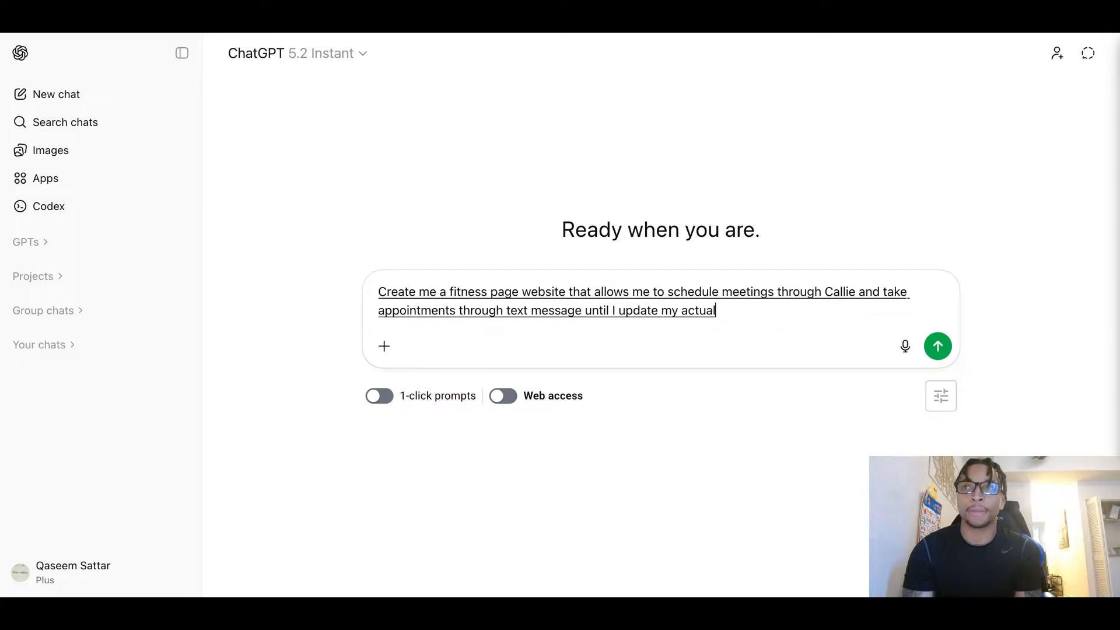
pyautogui.write(' phone number')
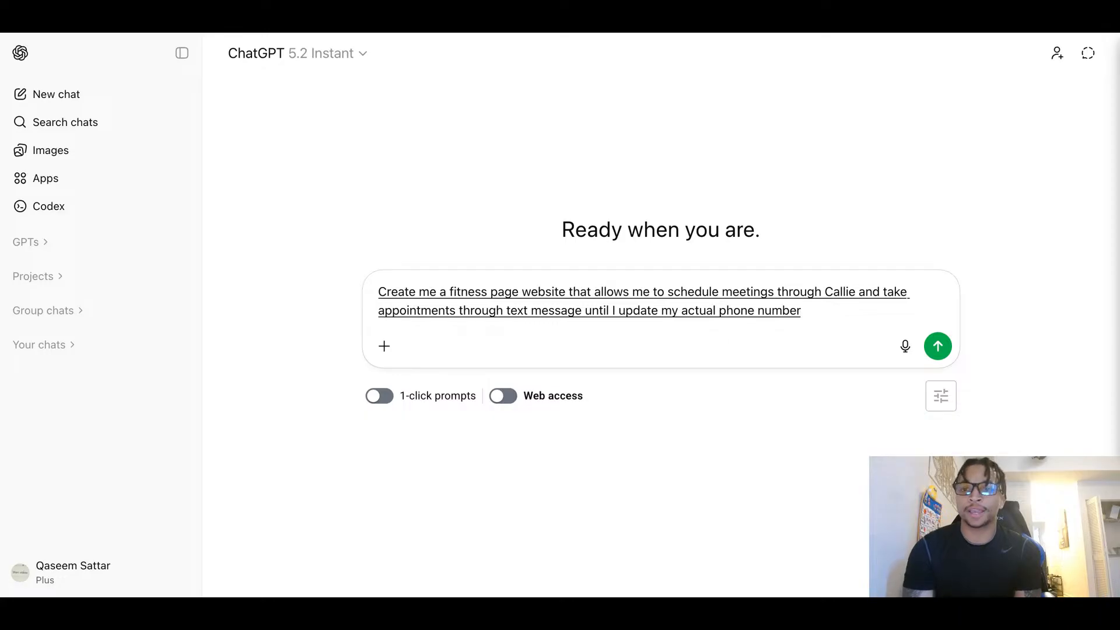
pyautogui.write(' and yeah')
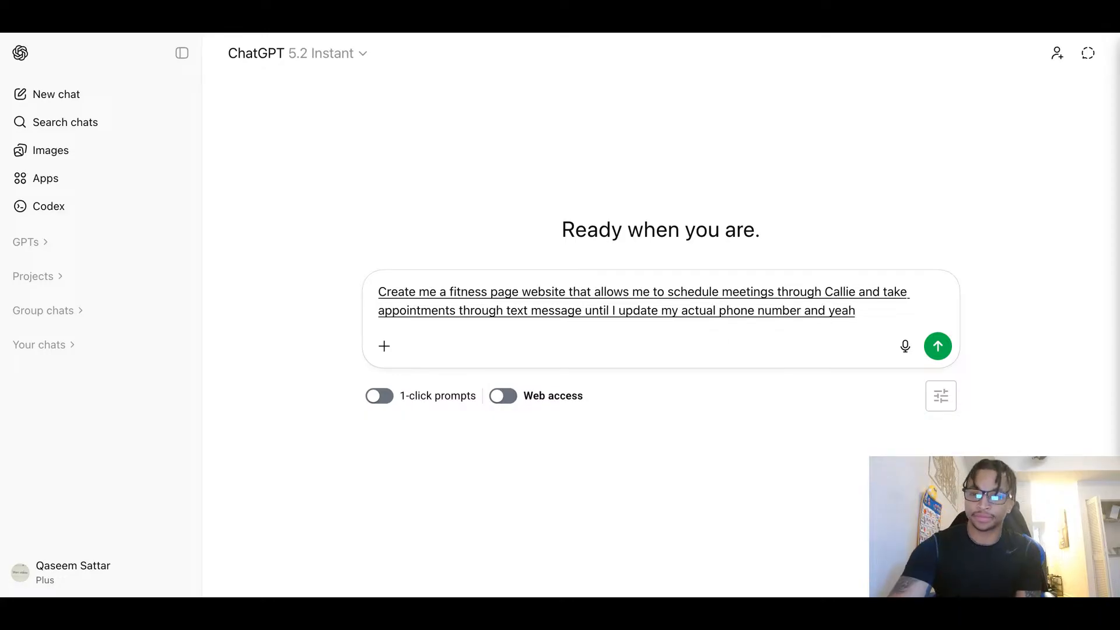
pyautogui.write('.')
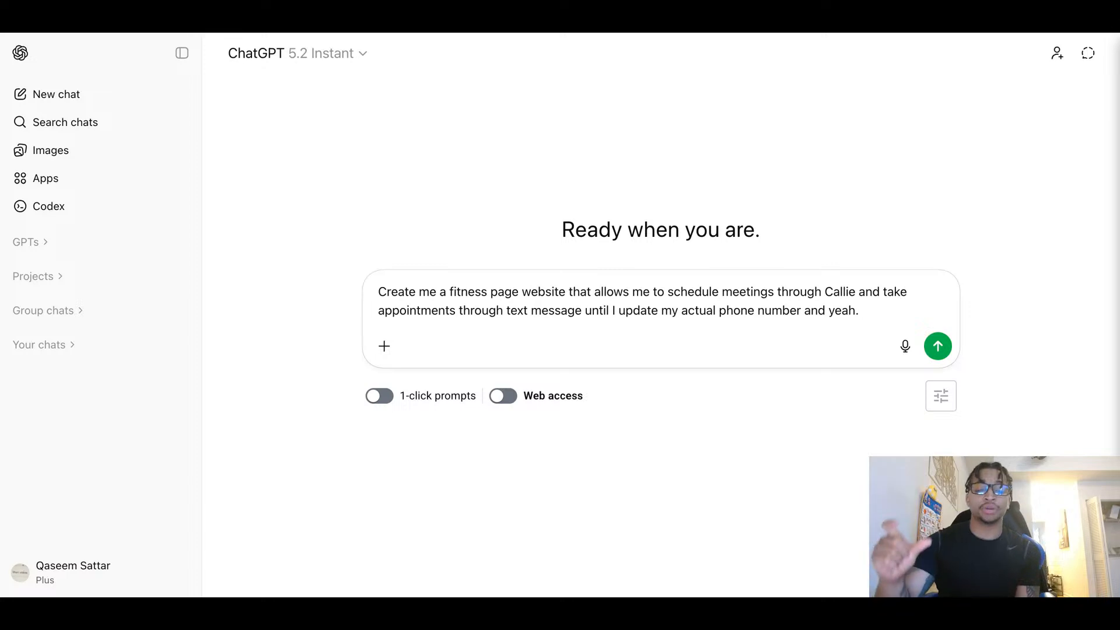
pyautogui.click(941, 347)
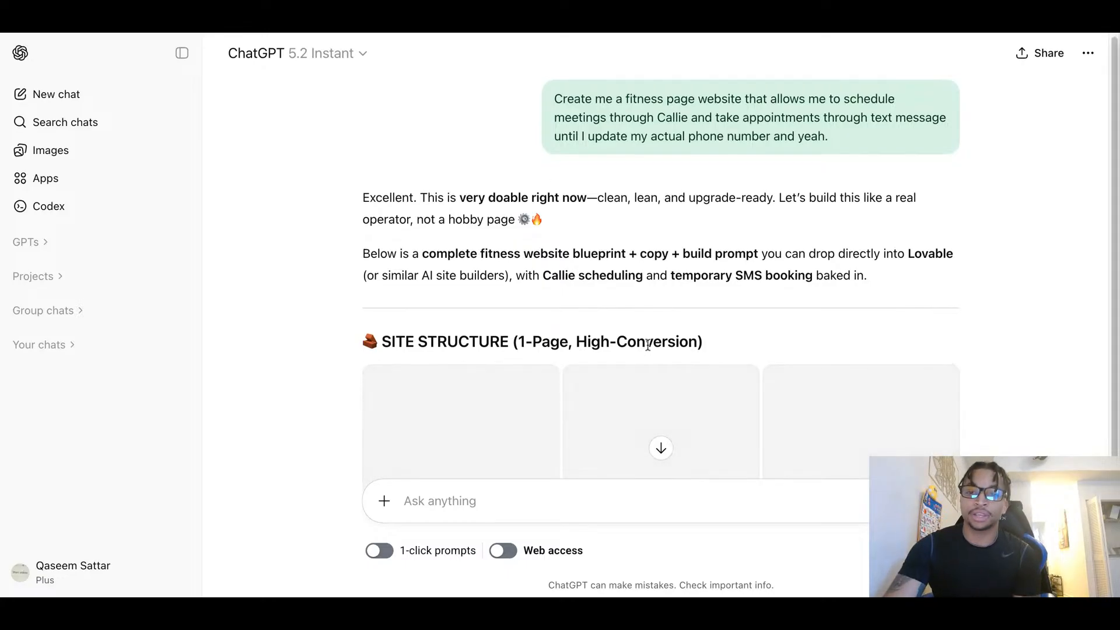
# Review the generated fitness website blueprint, section by section from the site structure and hero section through to the footer.
pyautogui.scroll(-4, 648, 343)
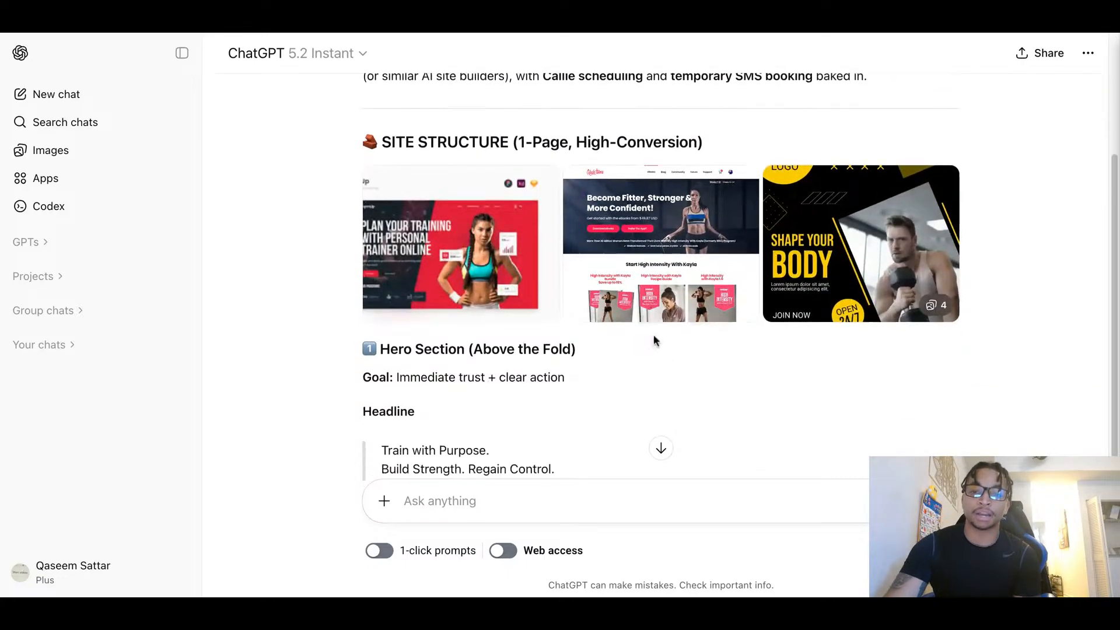
pyautogui.scroll(-2, 653, 334)
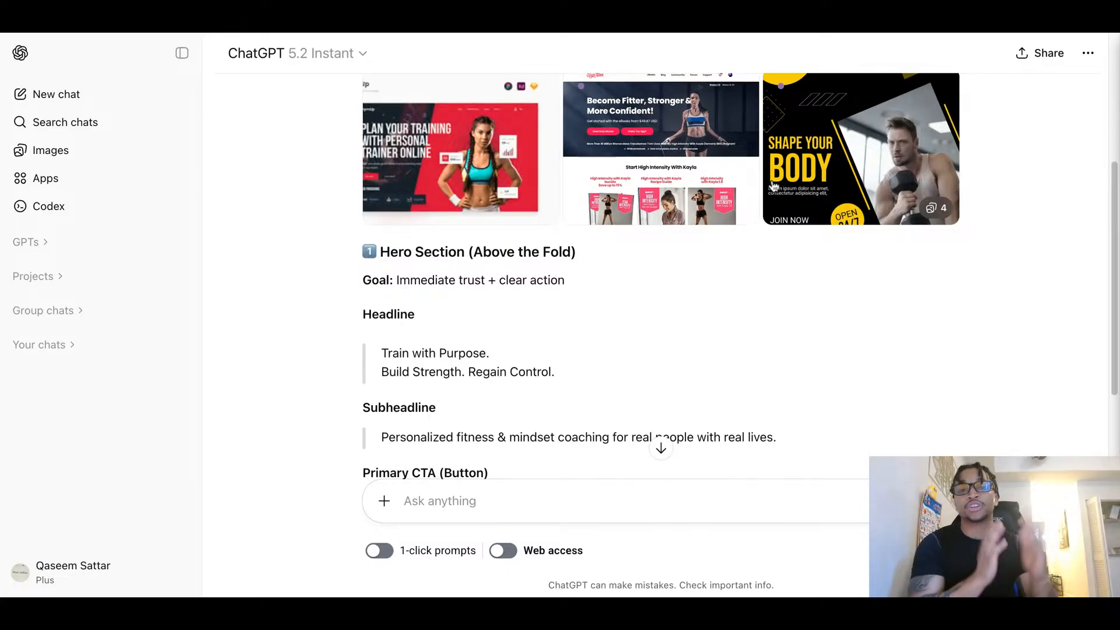
pyautogui.scroll(-3, 750, 222)
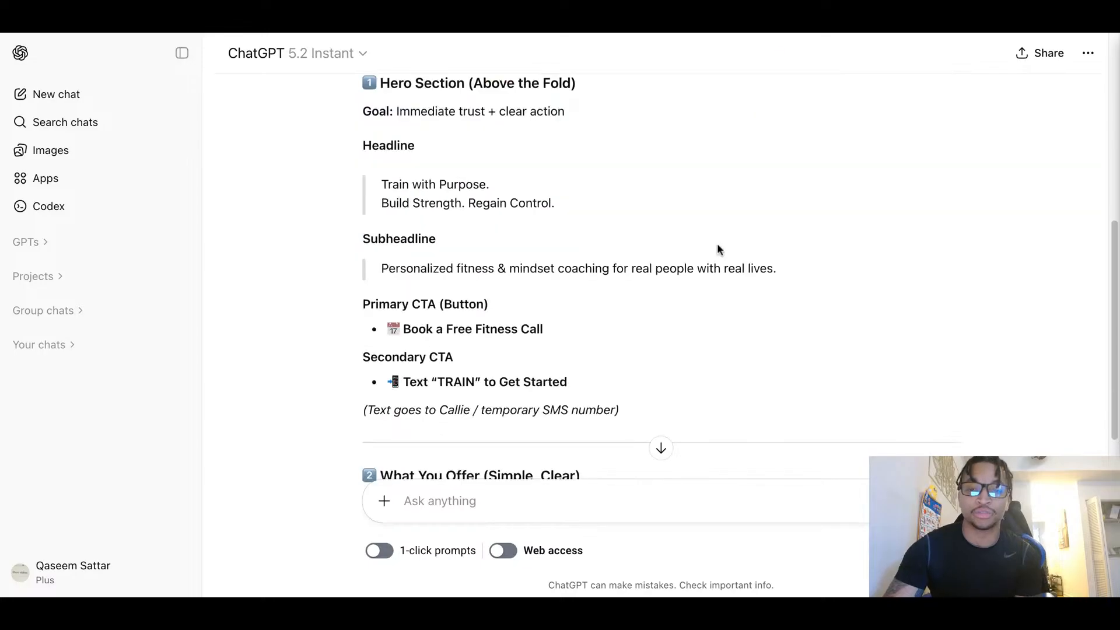
pyautogui.scroll(-2, 718, 249)
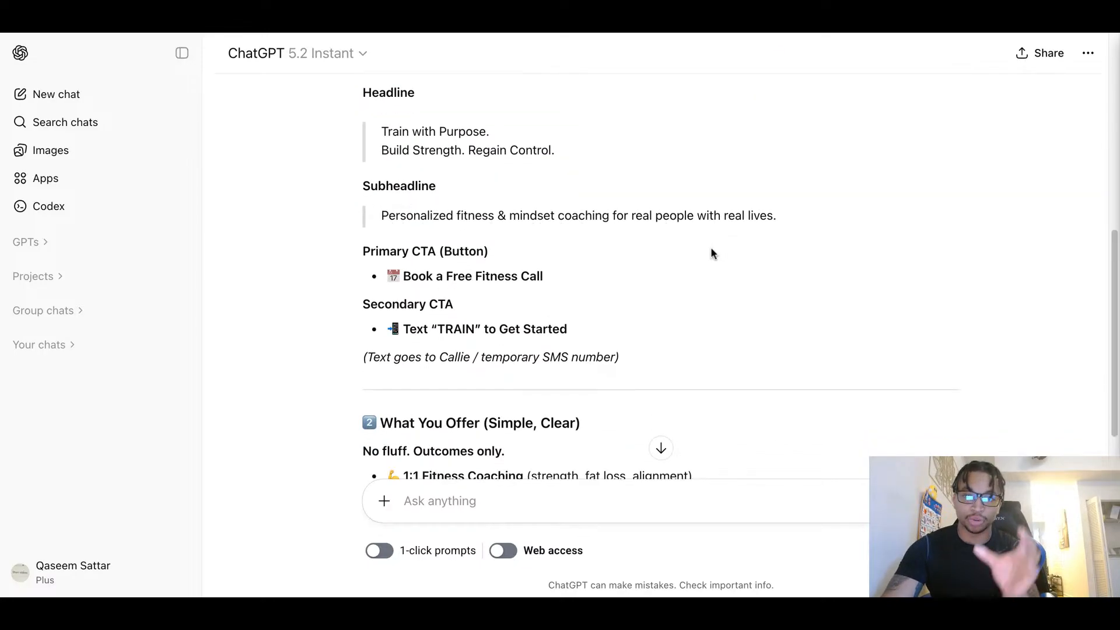
pyautogui.scroll(-4, 712, 253)
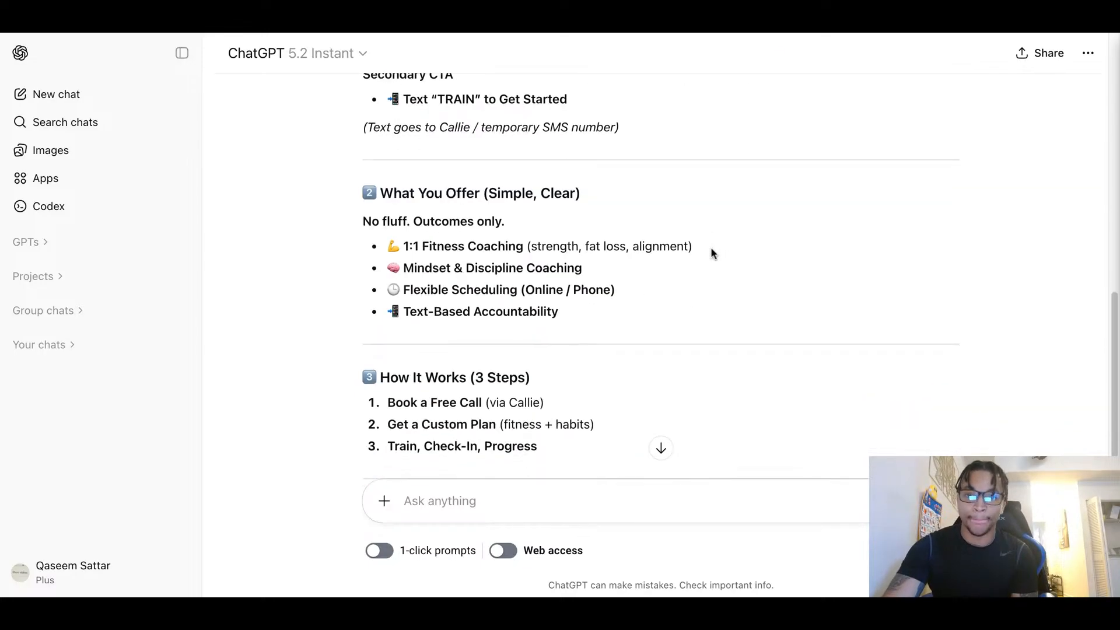
pyautogui.scroll(-2, 700, 257)
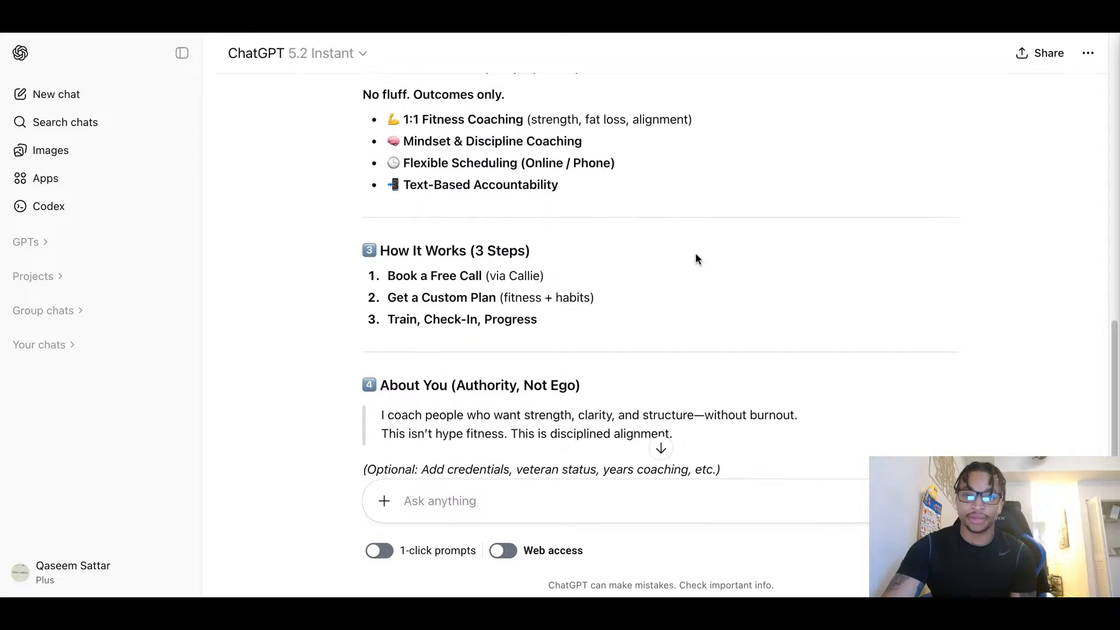
pyautogui.scroll(-4, 697, 257)
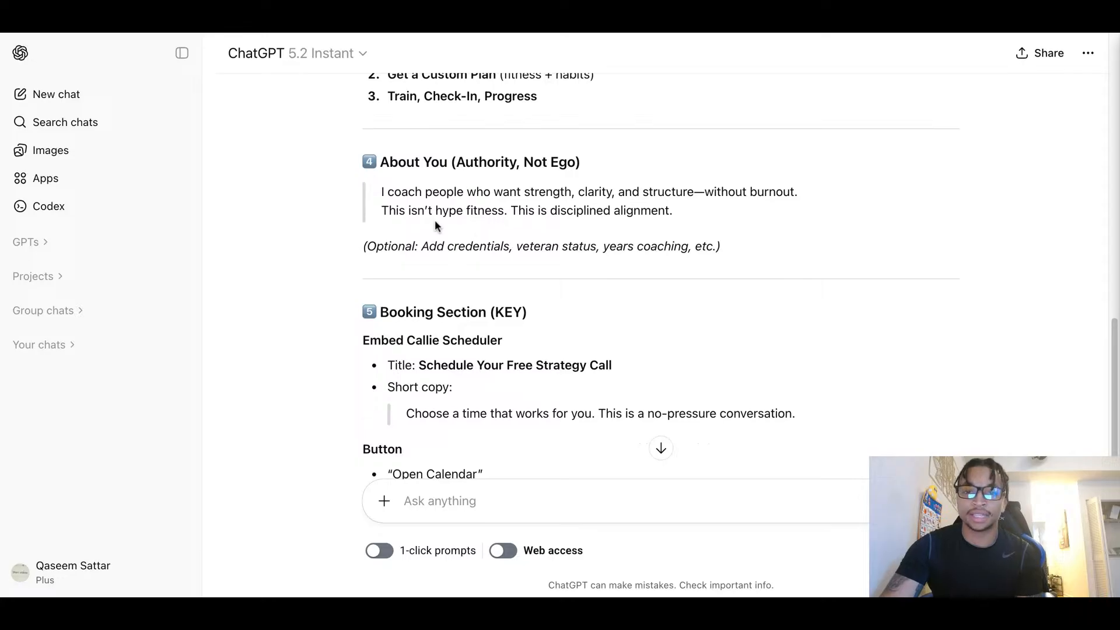
pyautogui.scroll(-6, 551, 253)
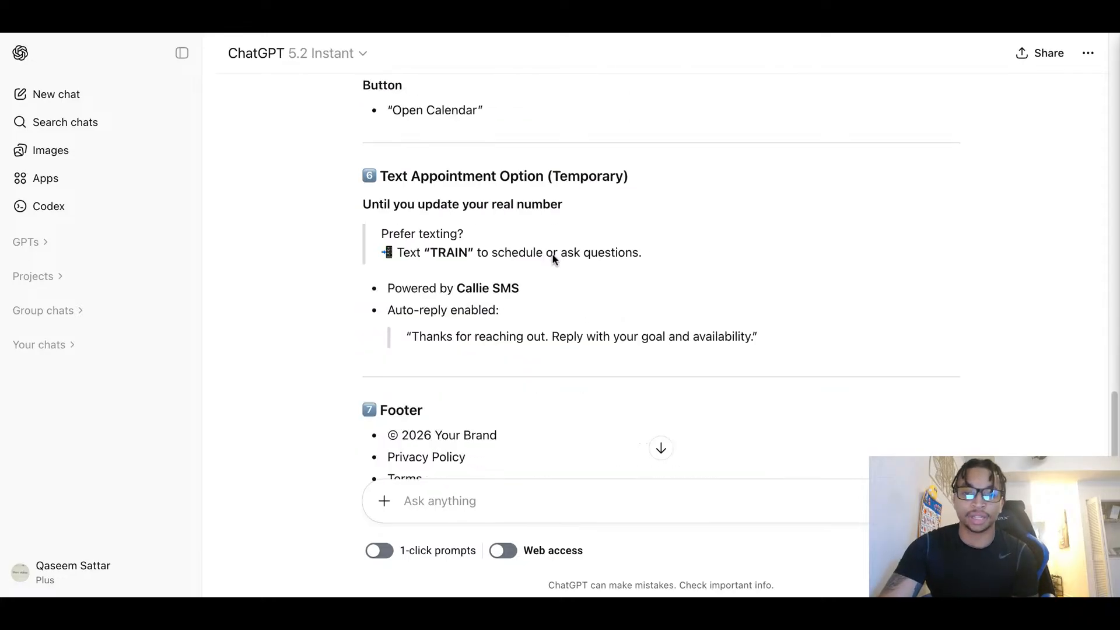
pyautogui.scroll(-5, 553, 259)
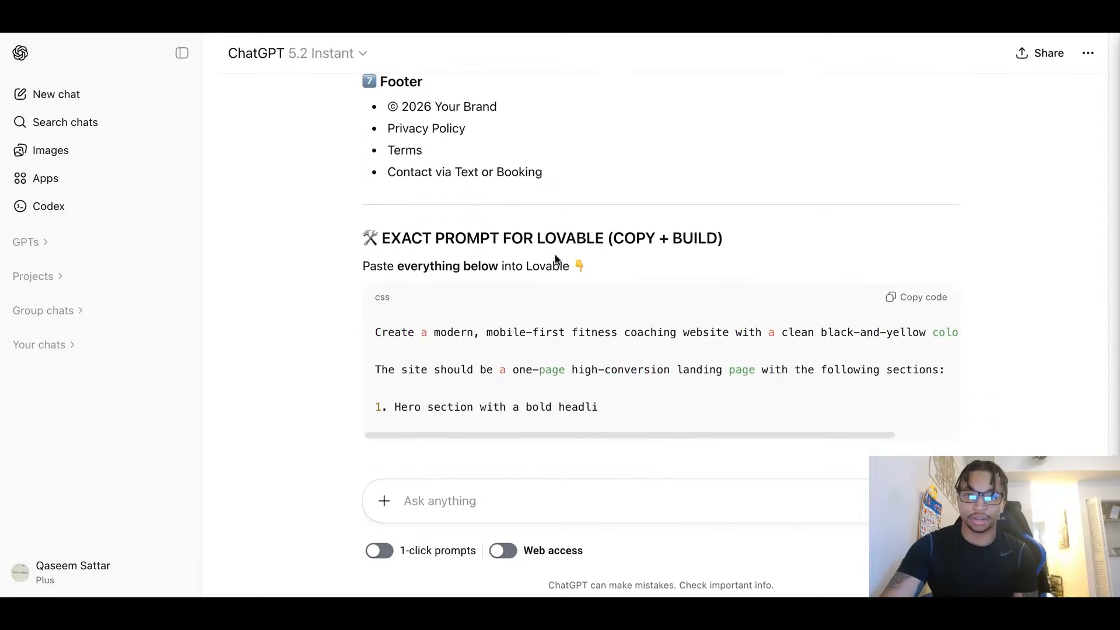
# Read through the exact prompt for Lovable at the end of the response and copy its code block.
pyautogui.scroll(-1, 556, 257)
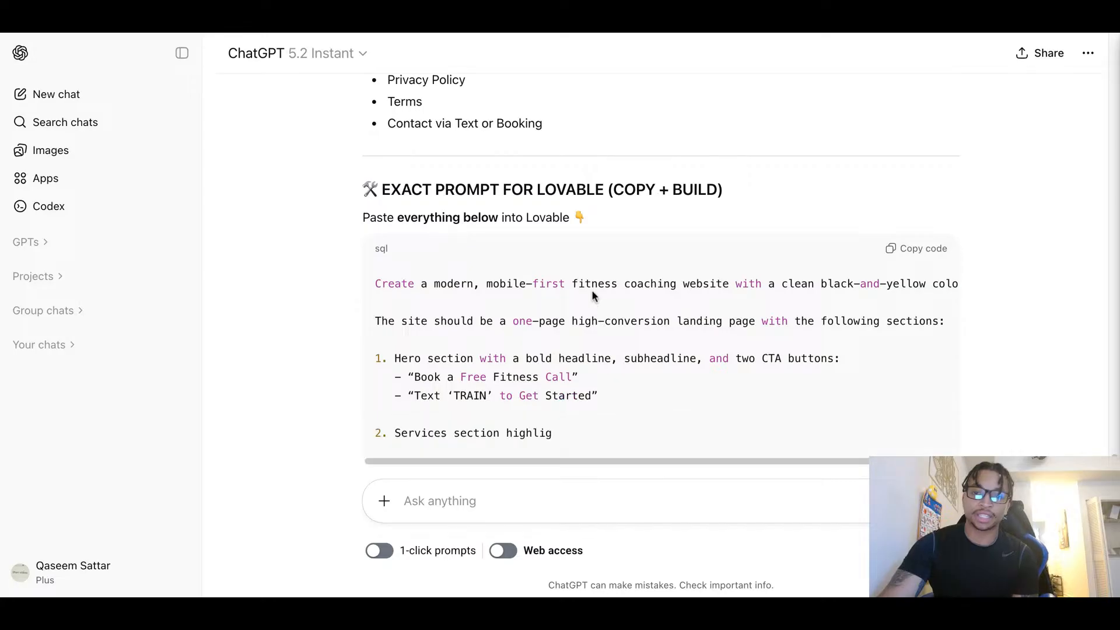
pyautogui.scroll(-1, 592, 289)
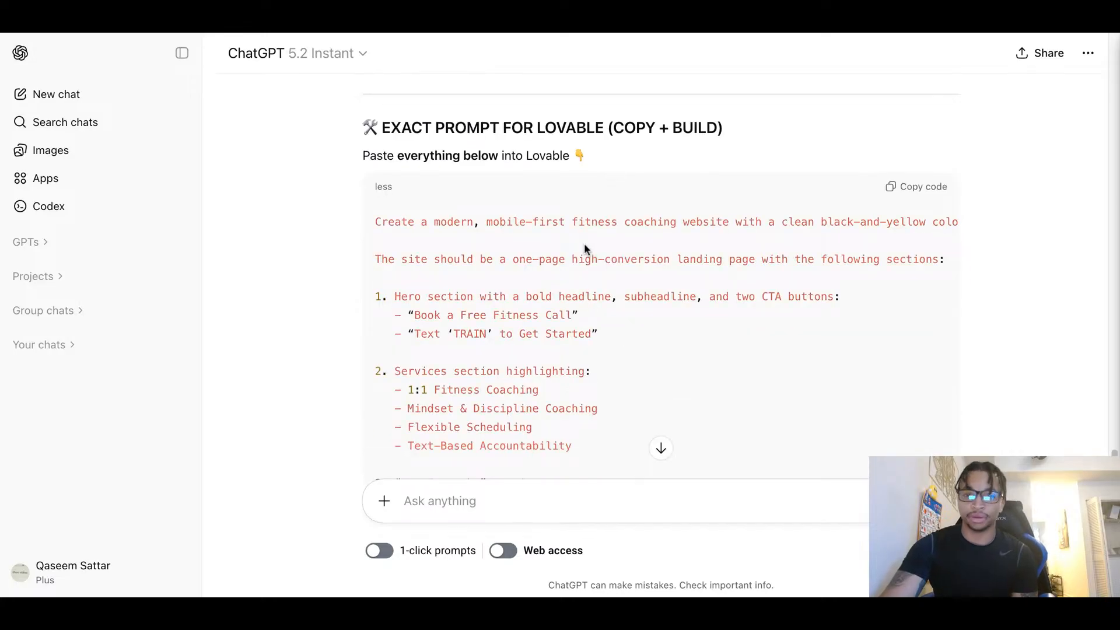
pyautogui.scroll(-2, 585, 248)
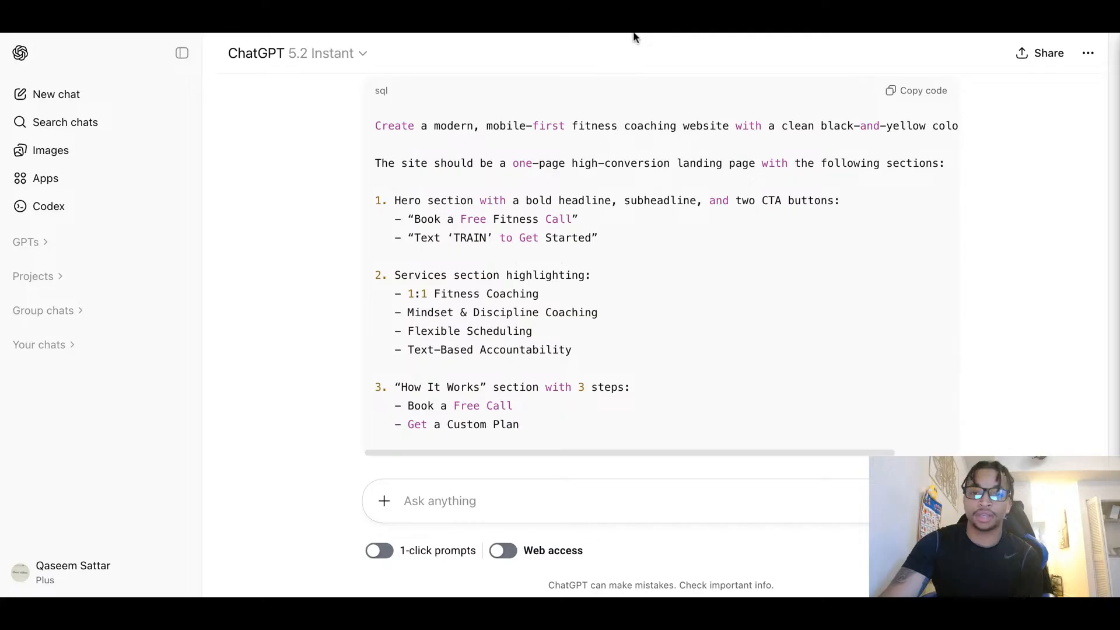
pyautogui.scroll(1, 622, 239)
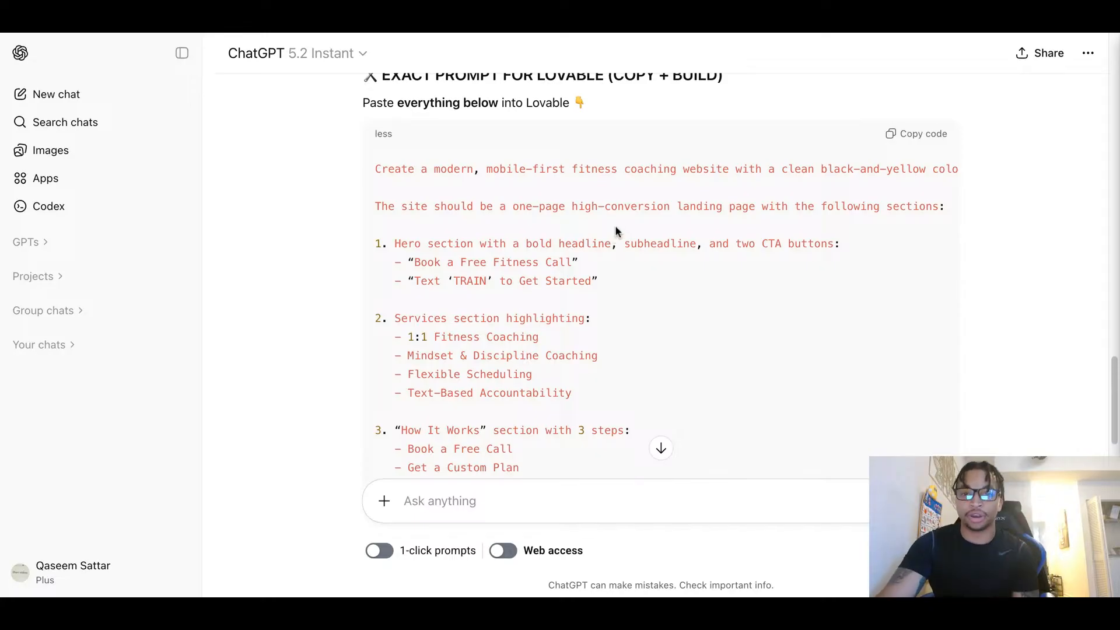
pyautogui.scroll(-8, 634, 298)
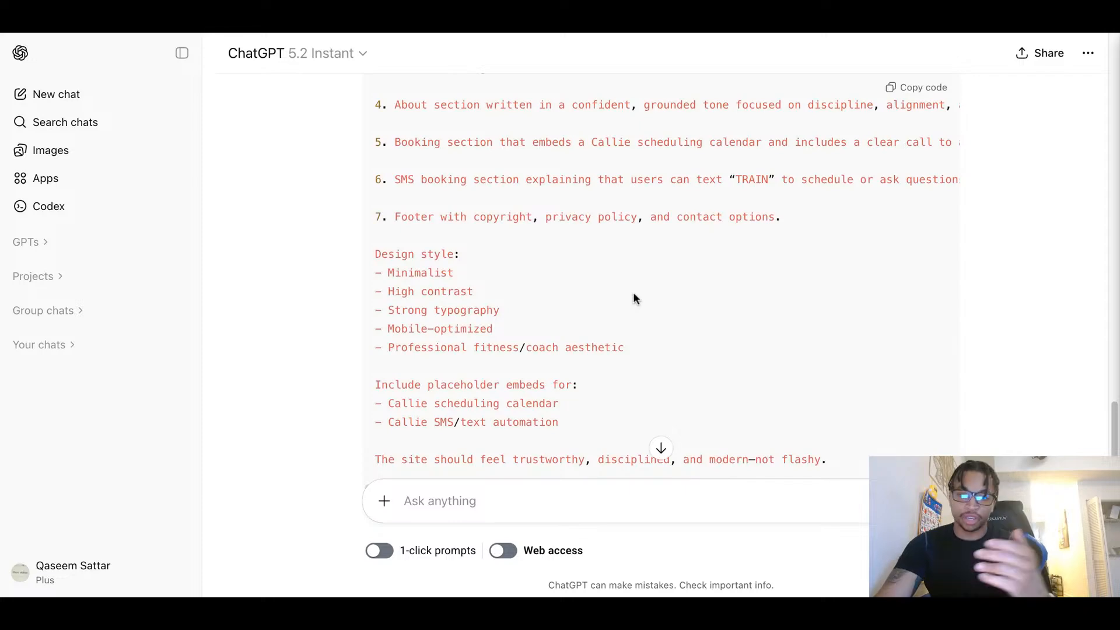
pyautogui.scroll(-2, 633, 294)
pyautogui.scroll(4, 630, 290)
pyautogui.scroll(6, 631, 291)
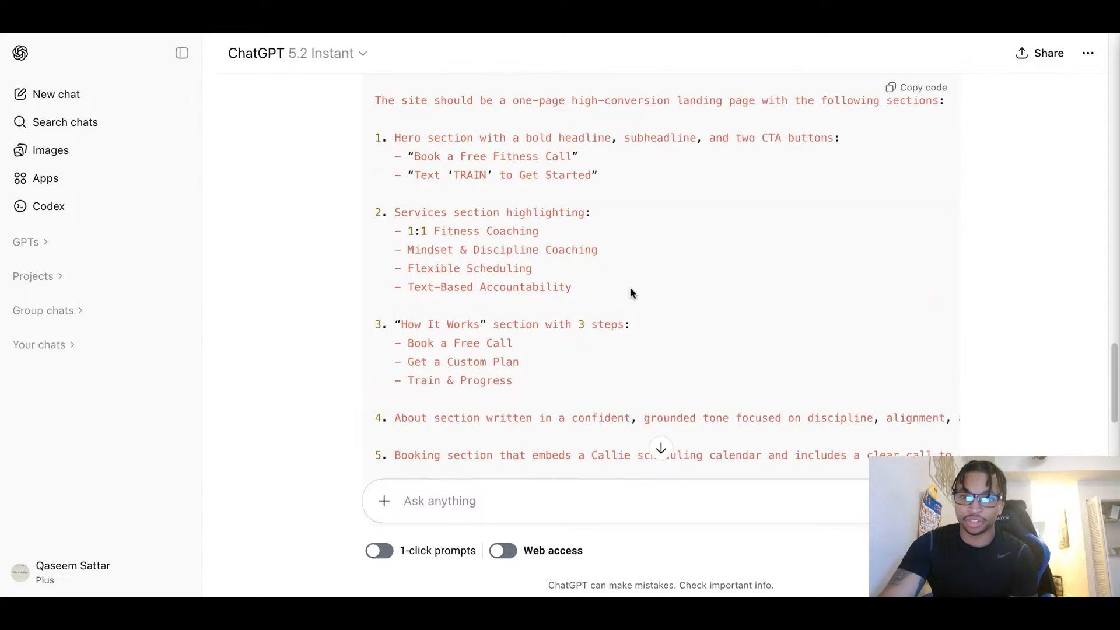
pyautogui.click(931, 246)
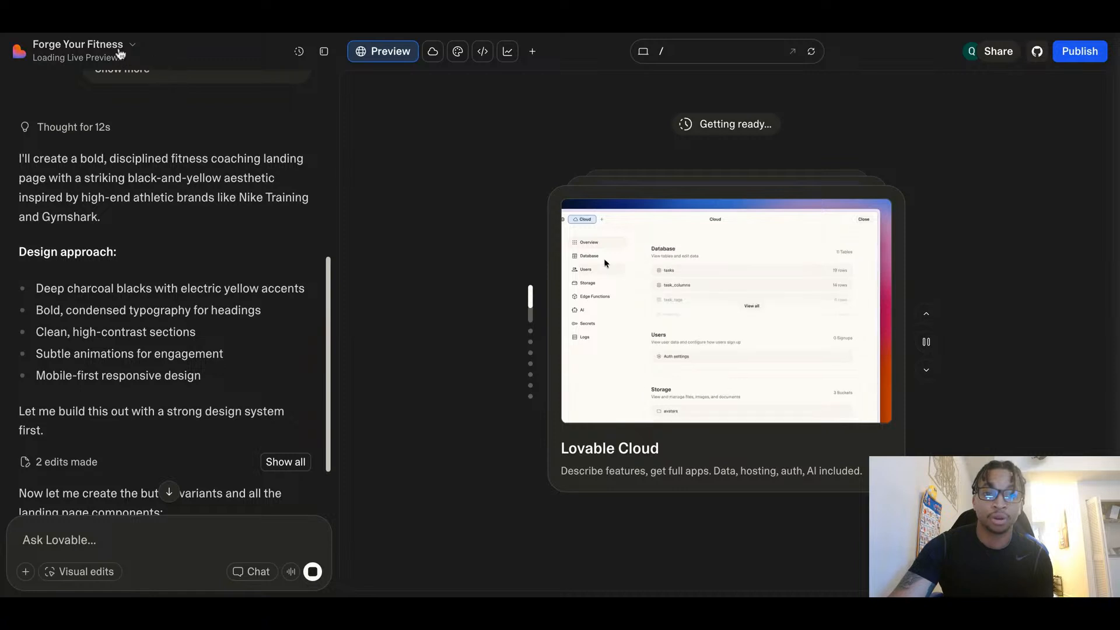
# In Lovable, leave the Forge Your Fitness project for the dashboard and open the Crown & Coil Collective project from all projects.
pyautogui.click(121, 51)
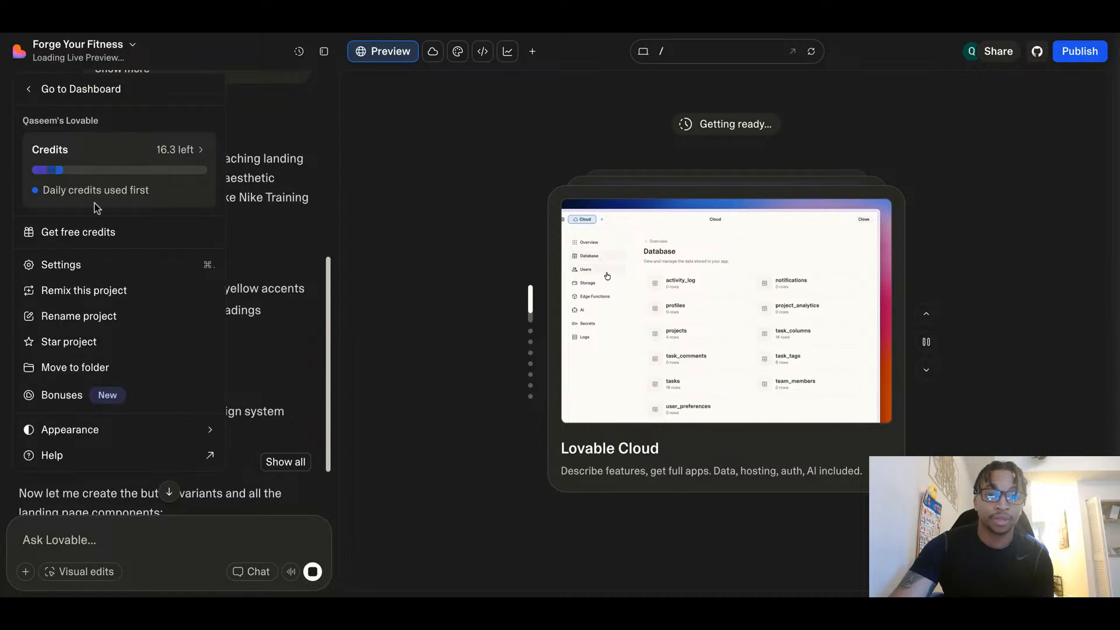
pyautogui.click(65, 92)
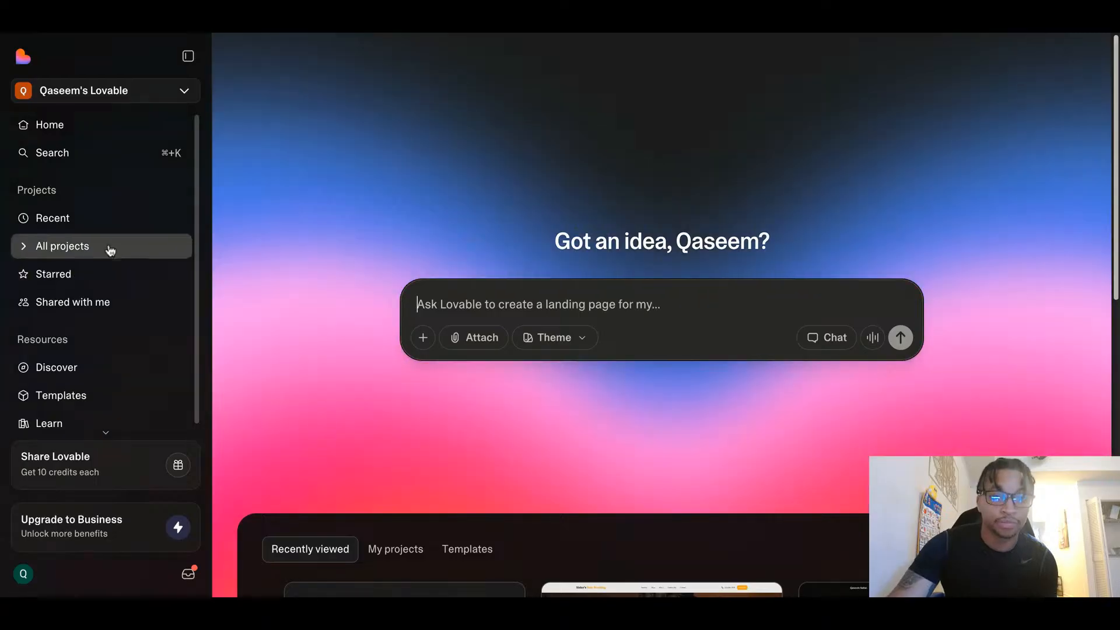
pyautogui.click(110, 247)
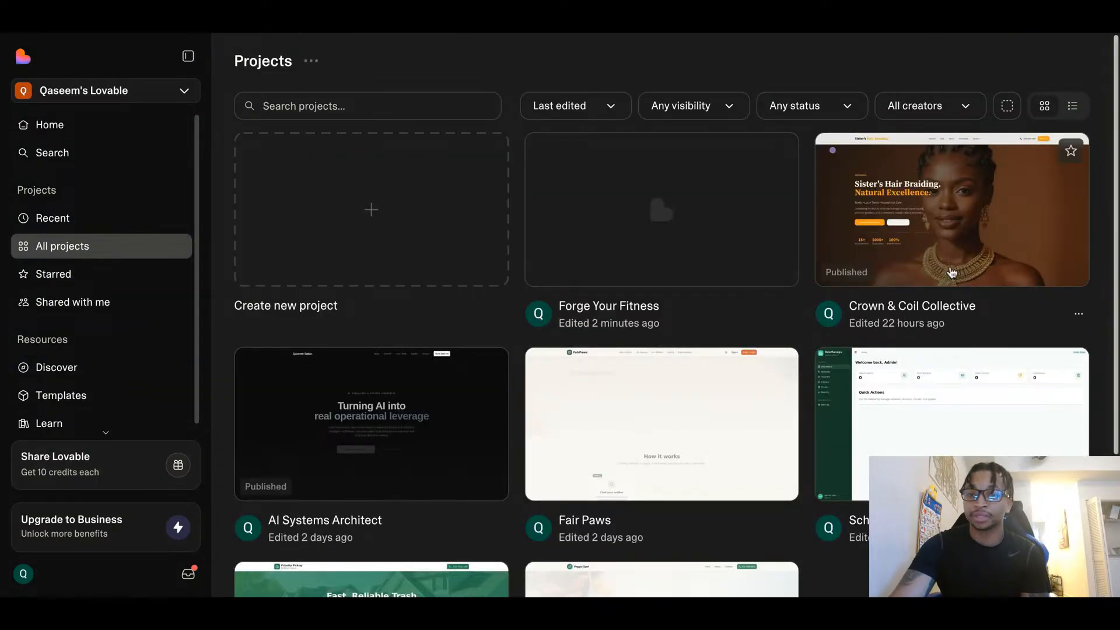
pyautogui.click(921, 262)
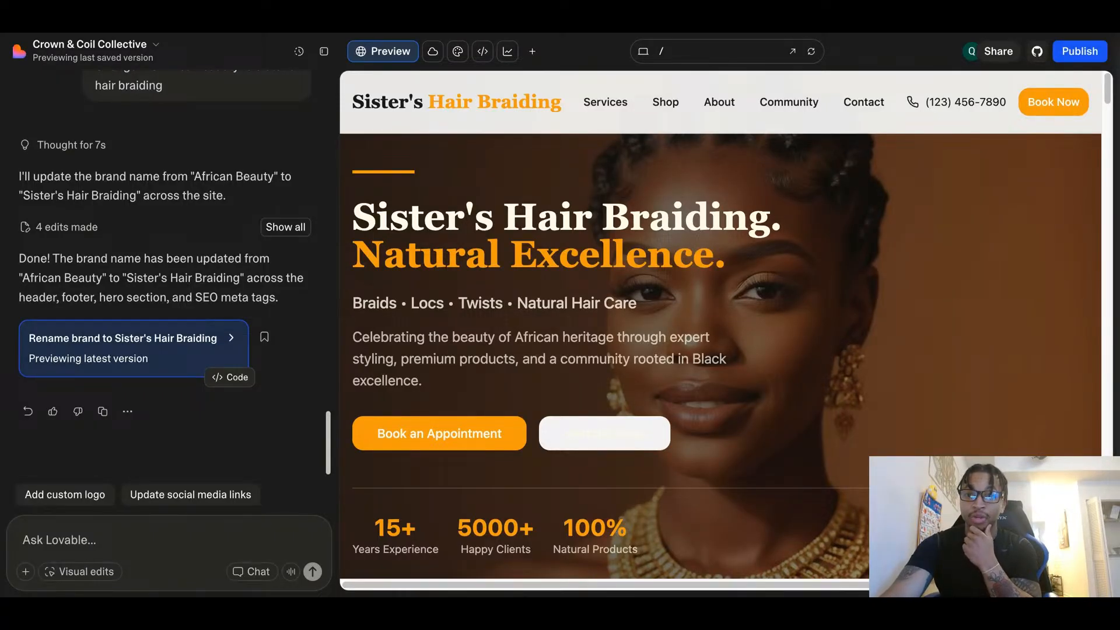
# Look through the Sister's Hair Braiding site preview from the hero through services, products and about to the community section.
pyautogui.scroll(-8, 728, 330)
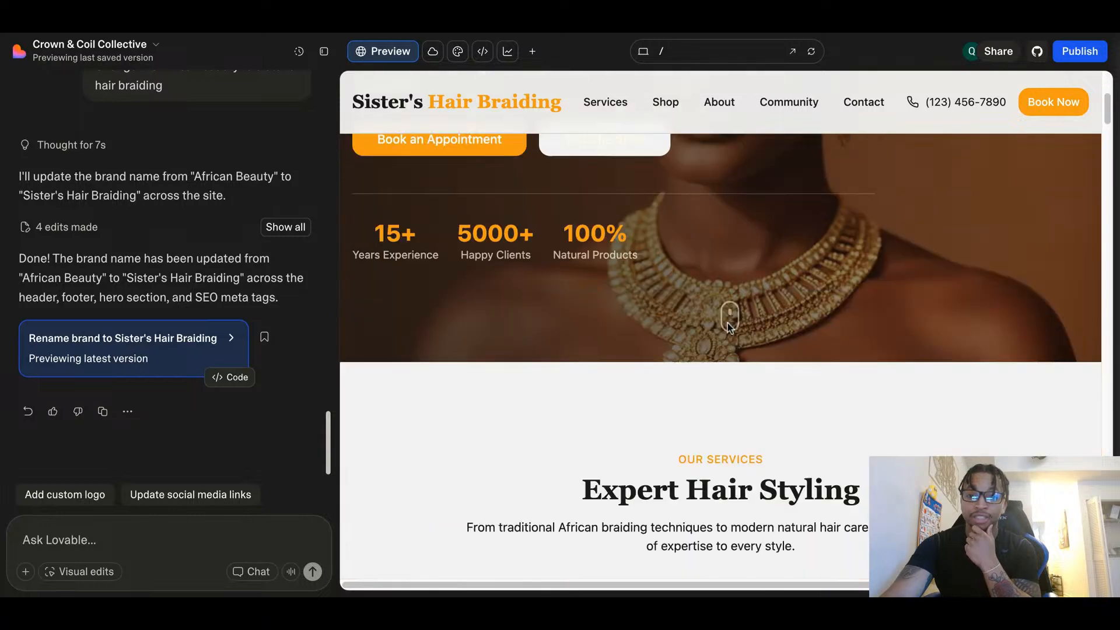
pyautogui.scroll(-3, 728, 324)
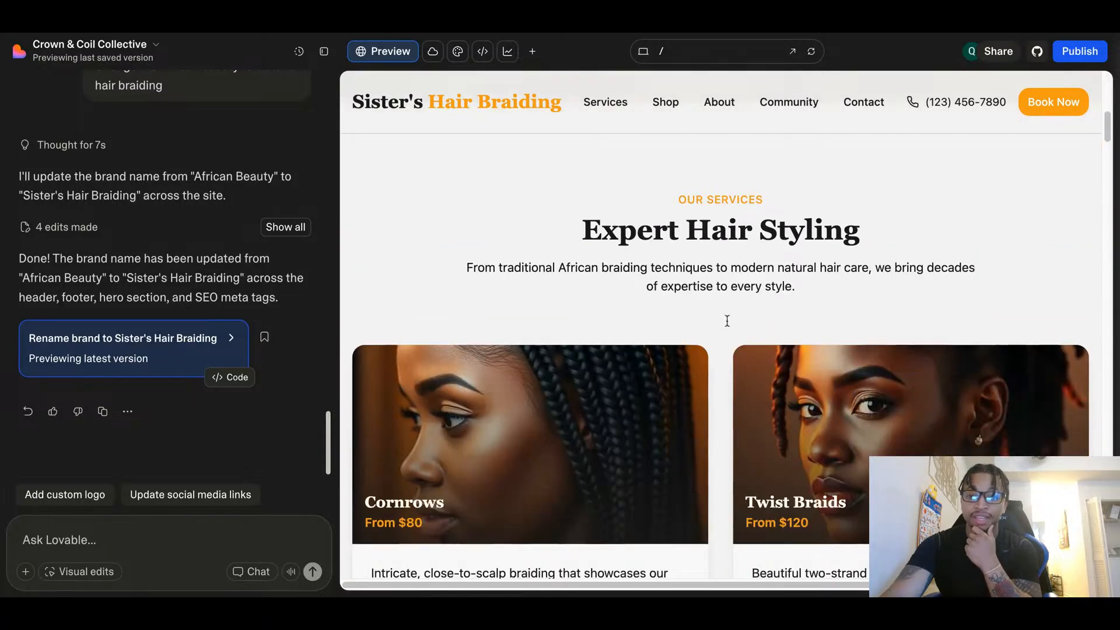
pyautogui.scroll(-3, 726, 321)
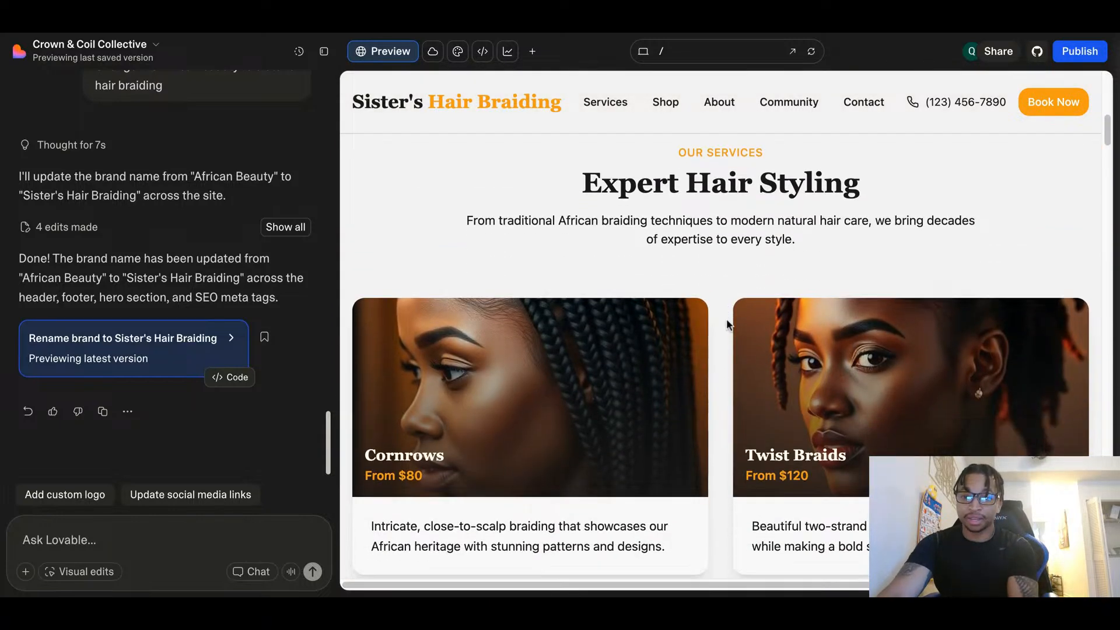
pyautogui.scroll(-3, 725, 321)
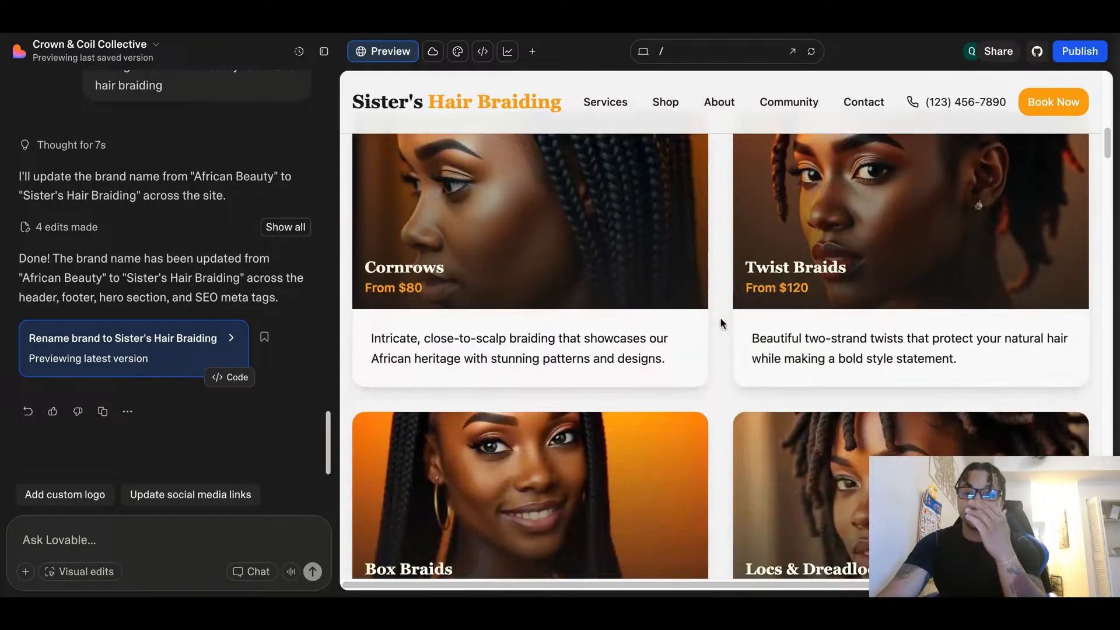
pyautogui.scroll(-1, 721, 322)
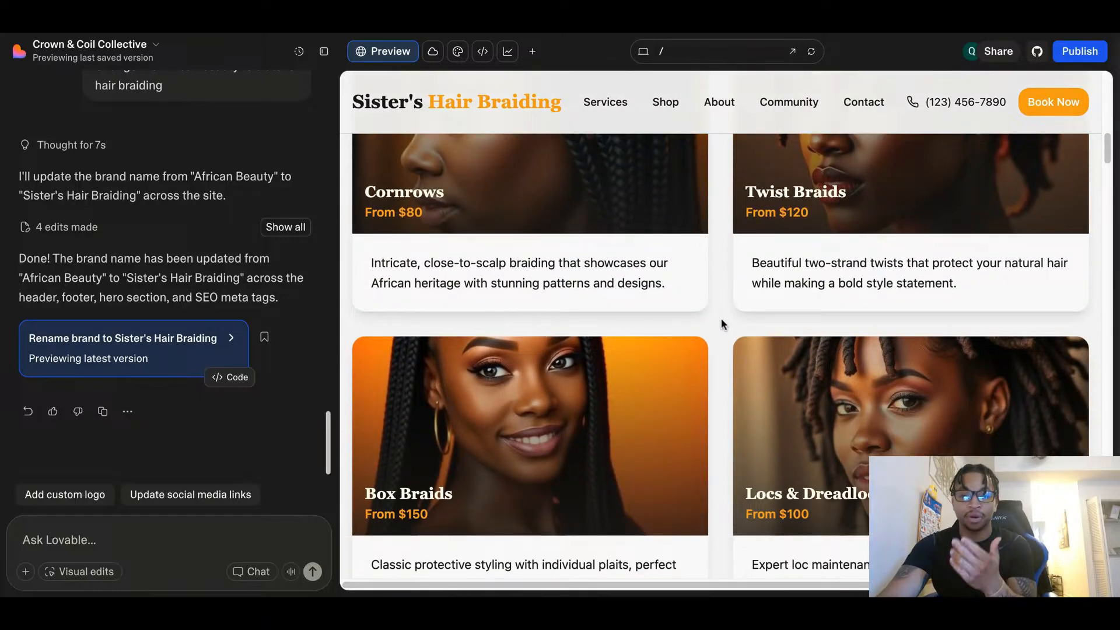
pyautogui.scroll(-10, 721, 324)
pyautogui.scroll(-8, 721, 319)
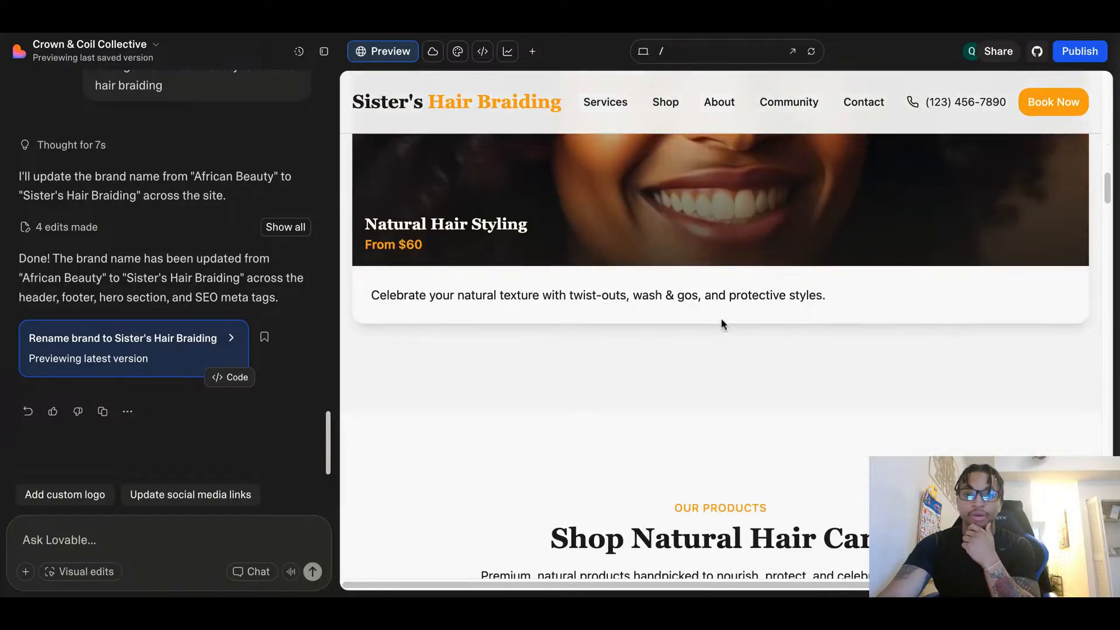
pyautogui.scroll(-10, 721, 321)
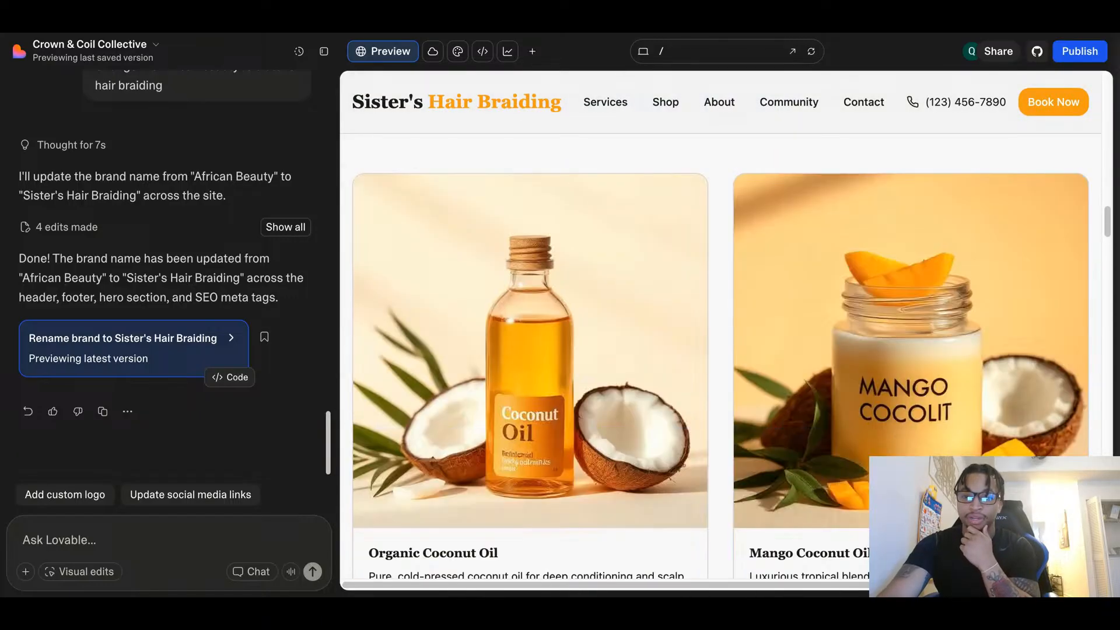
pyautogui.scroll(-10, 721, 321)
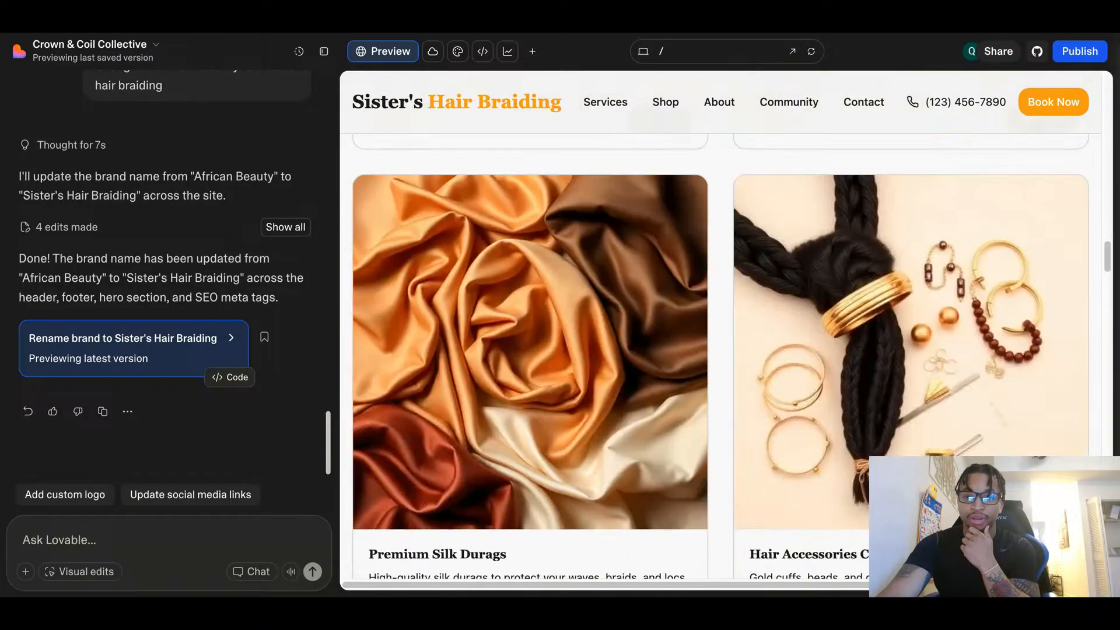
pyautogui.scroll(-8, 744, 315)
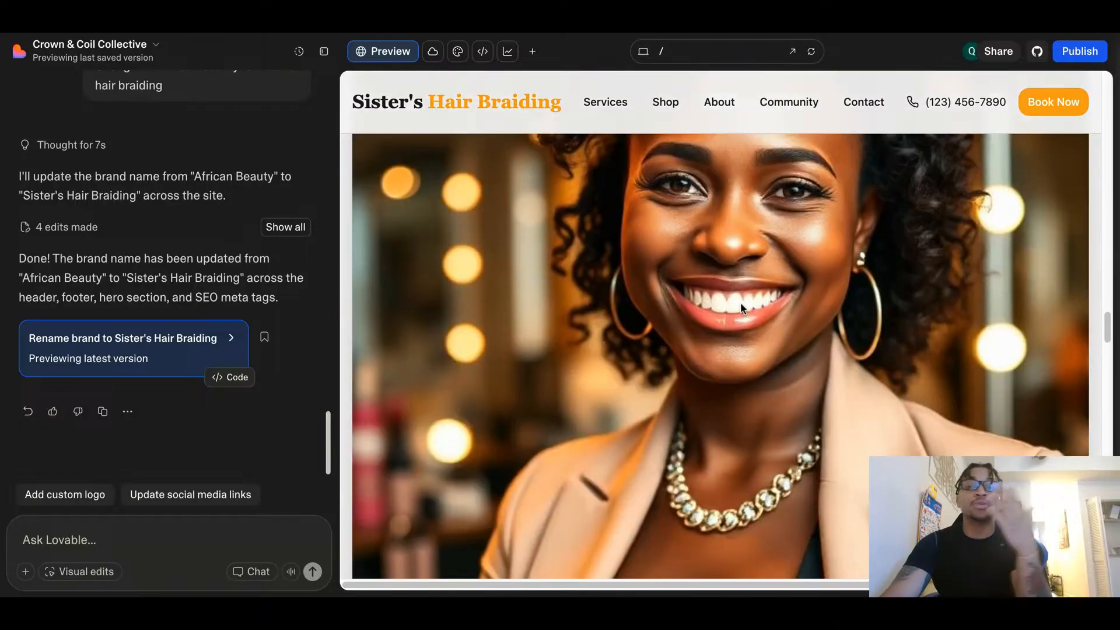
pyautogui.scroll(-12, 730, 357)
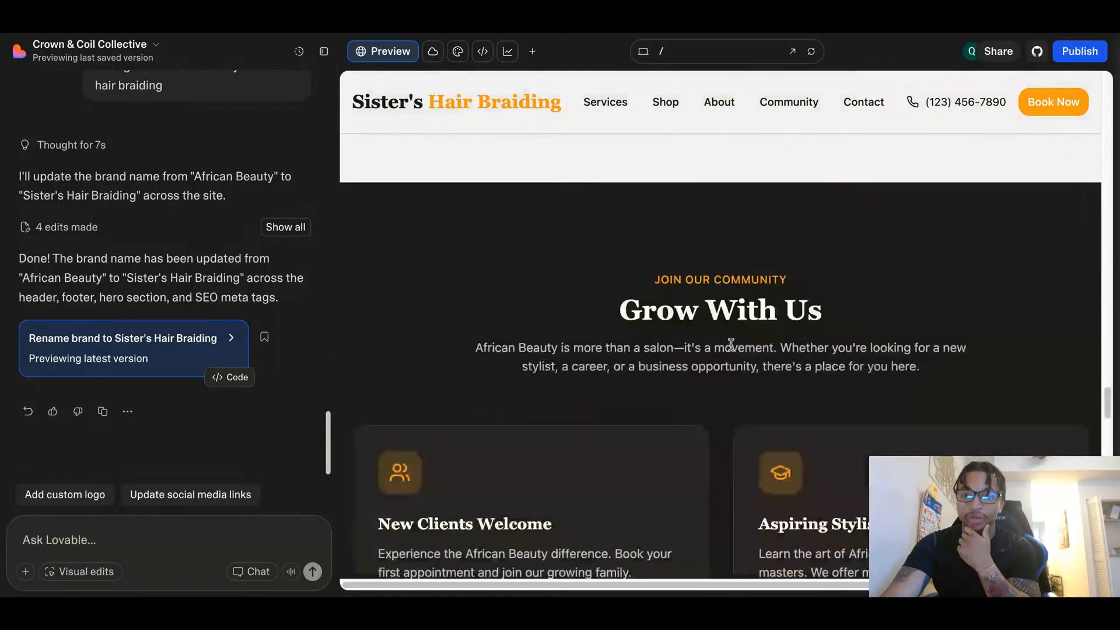
pyautogui.scroll(20, 730, 350)
pyautogui.scroll(10, 732, 346)
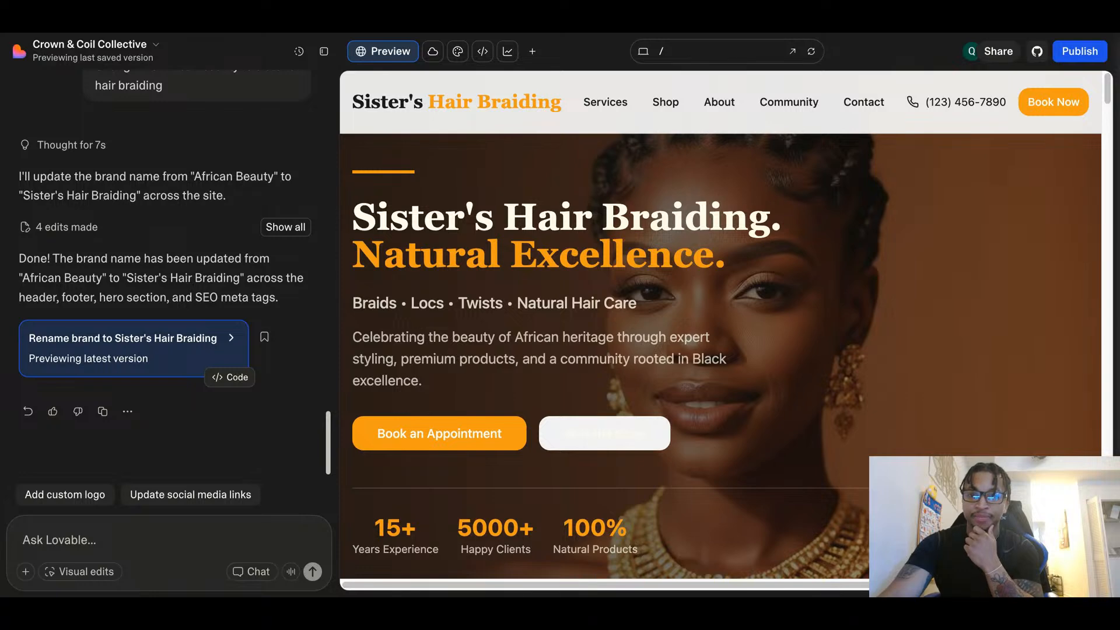
# Leave the Crown & Coil Collective project for the dashboard and open the Forge Your Fitness project from all projects.
pyautogui.click(158, 51)
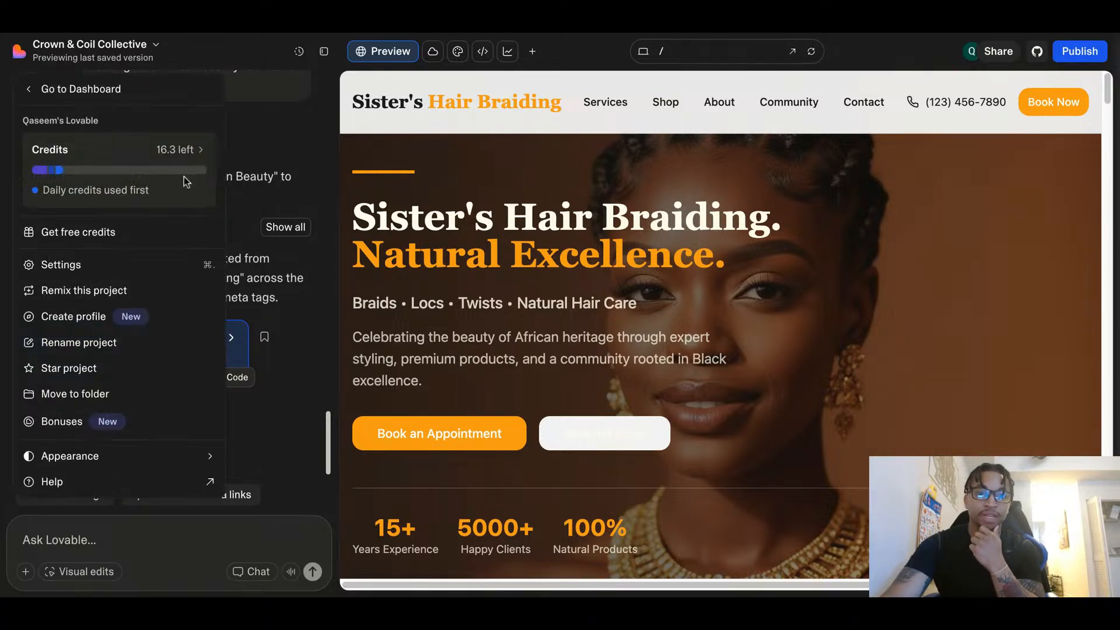
pyautogui.click(103, 102)
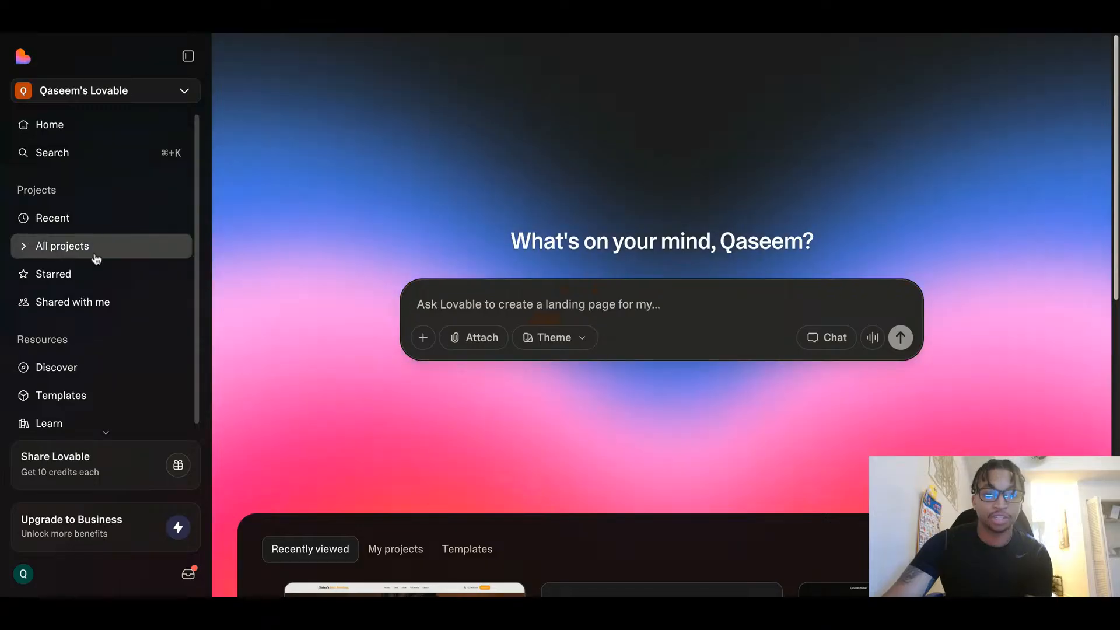
pyautogui.click(96, 256)
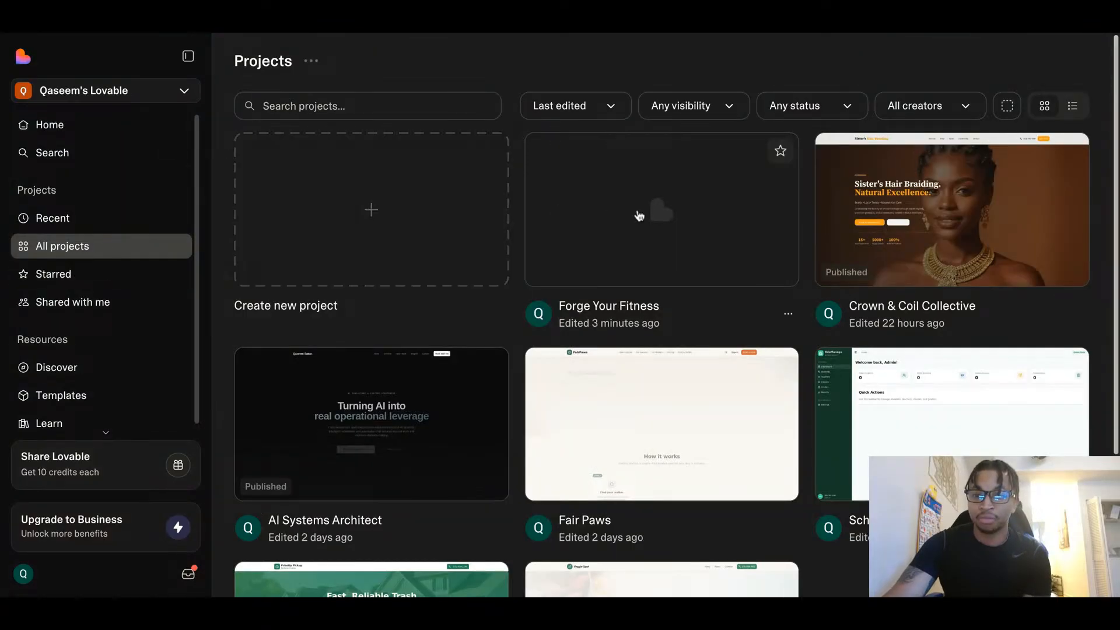
pyautogui.click(640, 216)
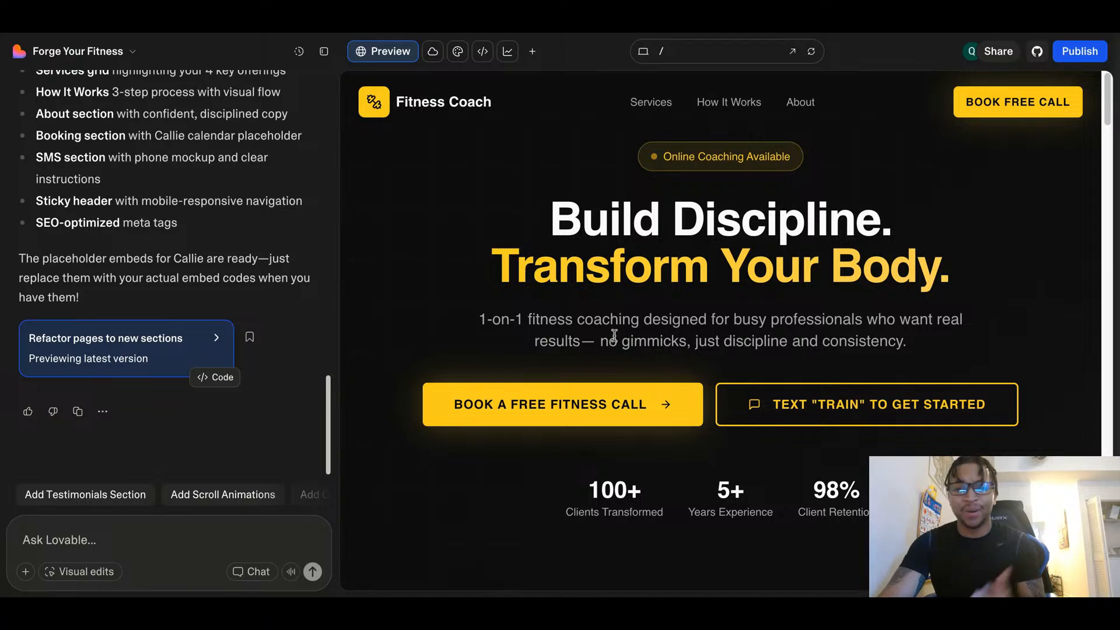
# Review the generated fitness site preview from the hero section through the services and How It Works to the coach's biography.
pyautogui.scroll(-1, 748, 324)
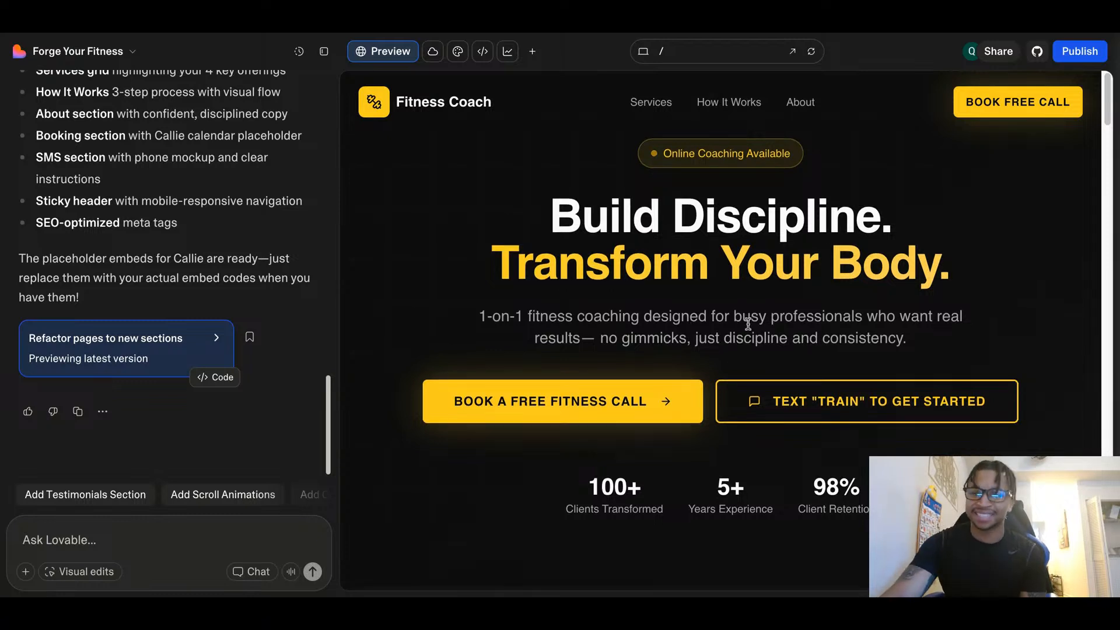
pyautogui.scroll(-2, 748, 324)
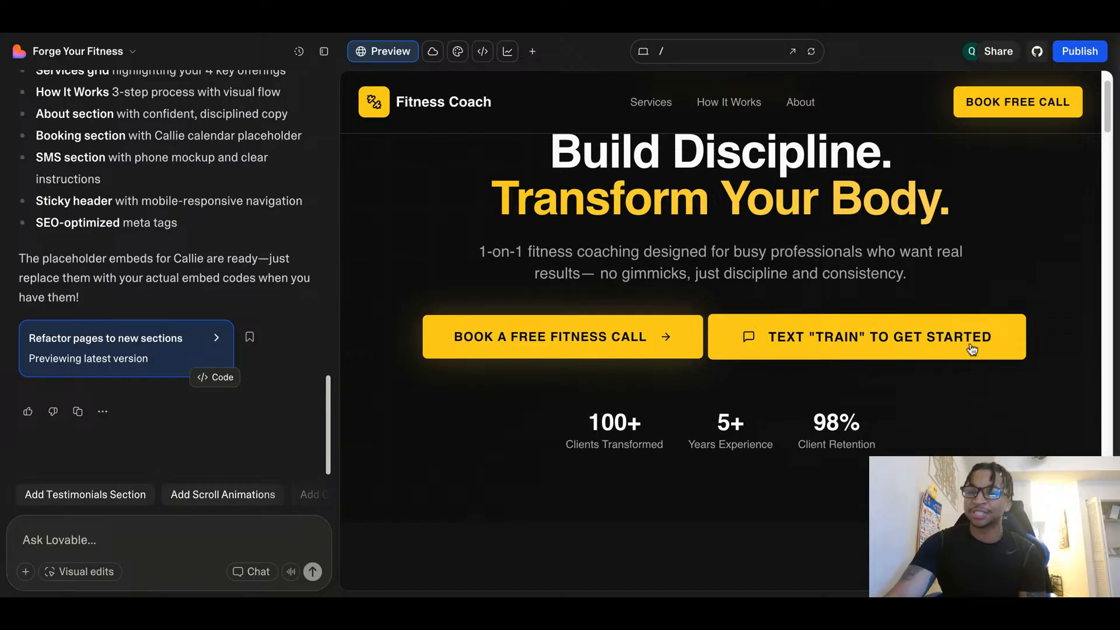
pyautogui.scroll(-5, 719, 390)
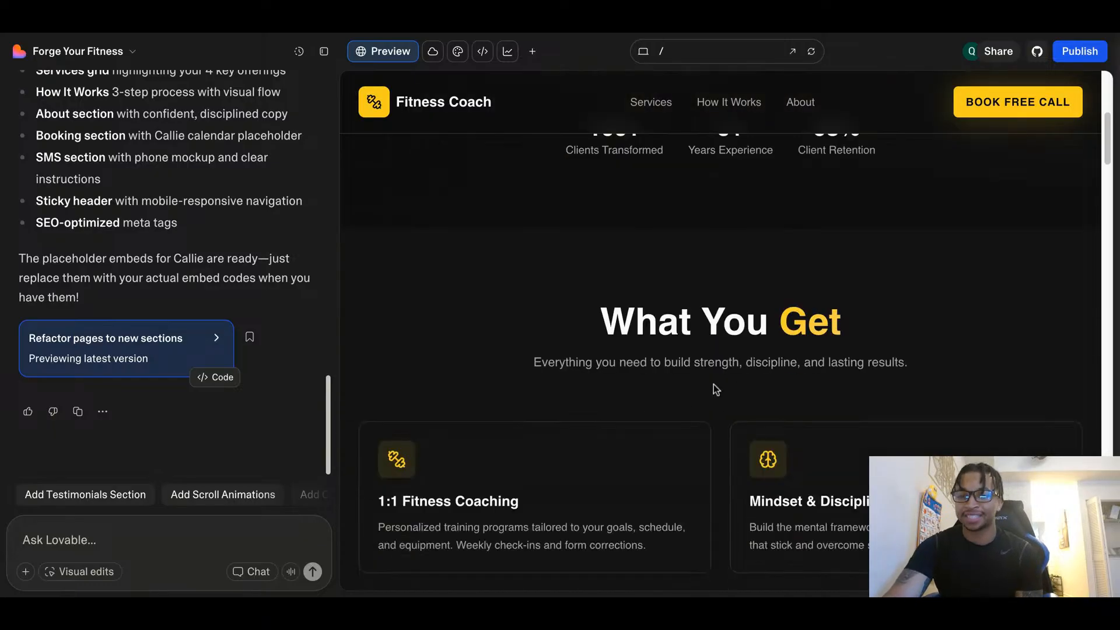
pyautogui.scroll(-3, 615, 339)
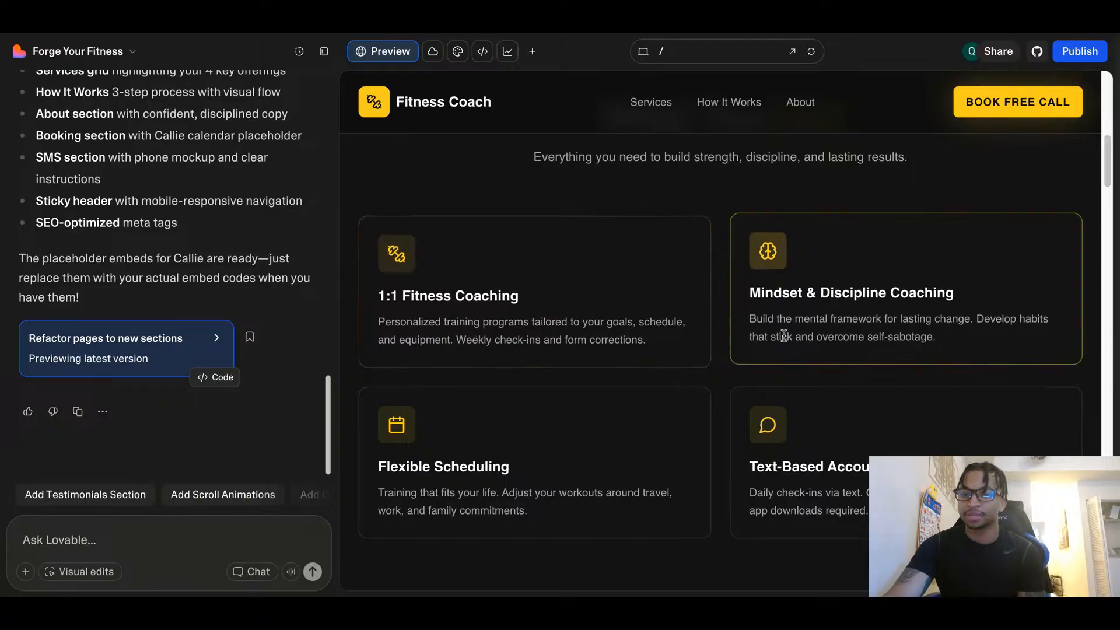
pyautogui.scroll(-10, 857, 438)
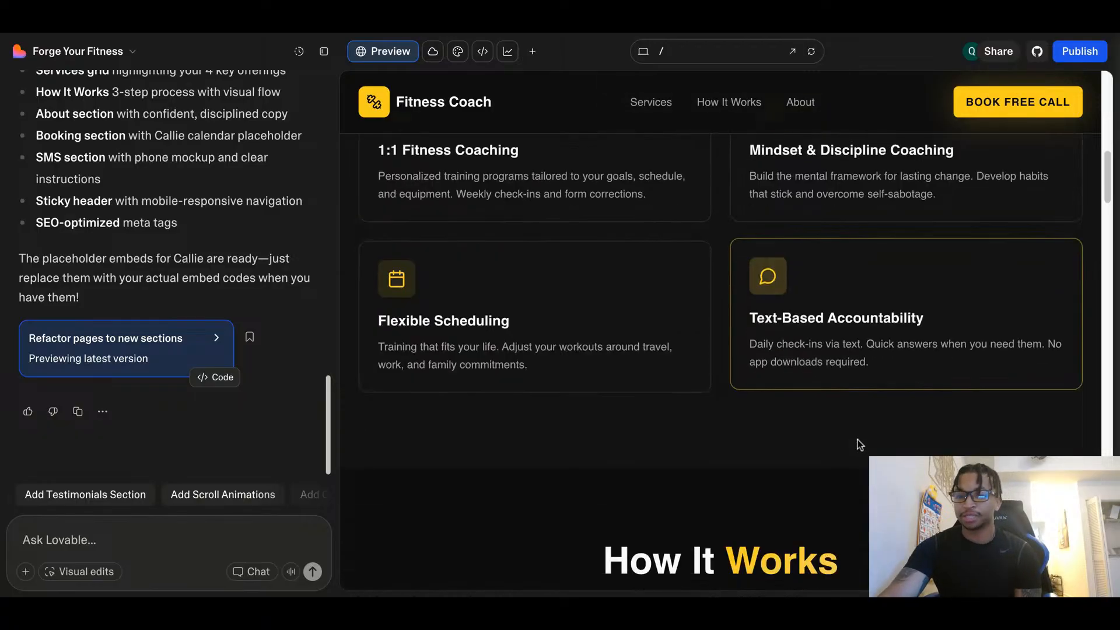
pyautogui.scroll(-10, 855, 436)
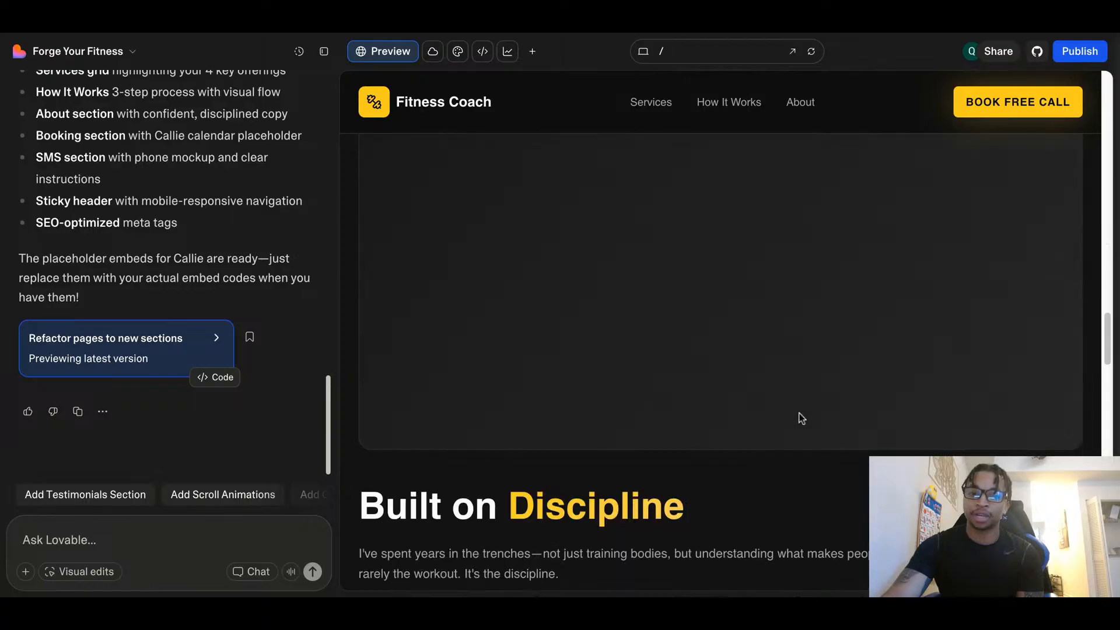
pyautogui.scroll(-7, 817, 413)
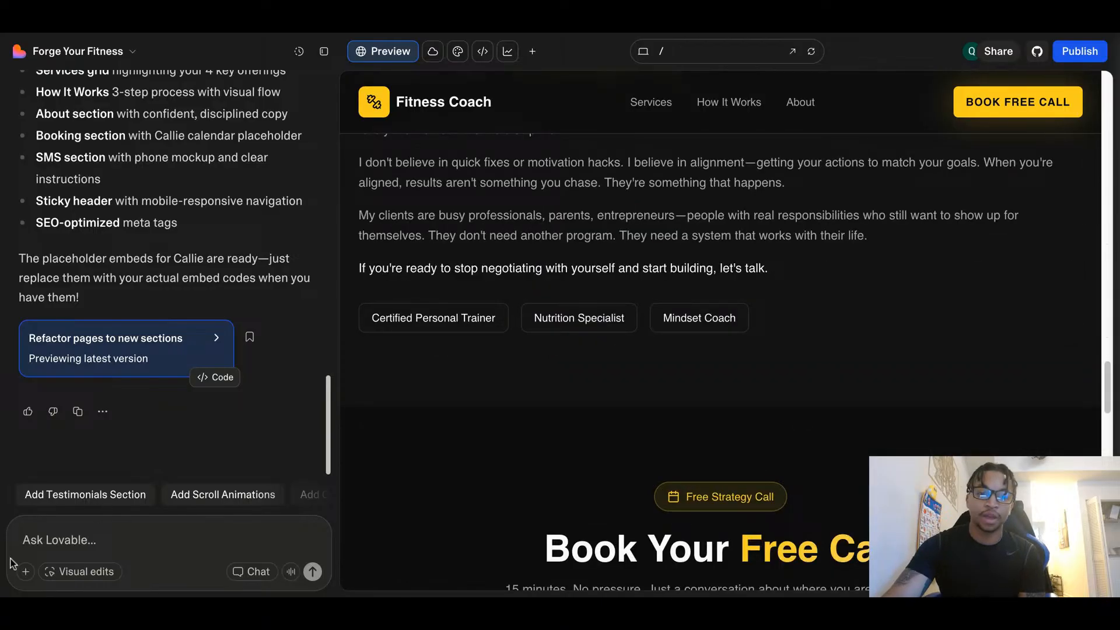
# Check the chat's attachment option and examine the coach photo placeholder and the Built on Discipline section.
pyautogui.click(25, 571)
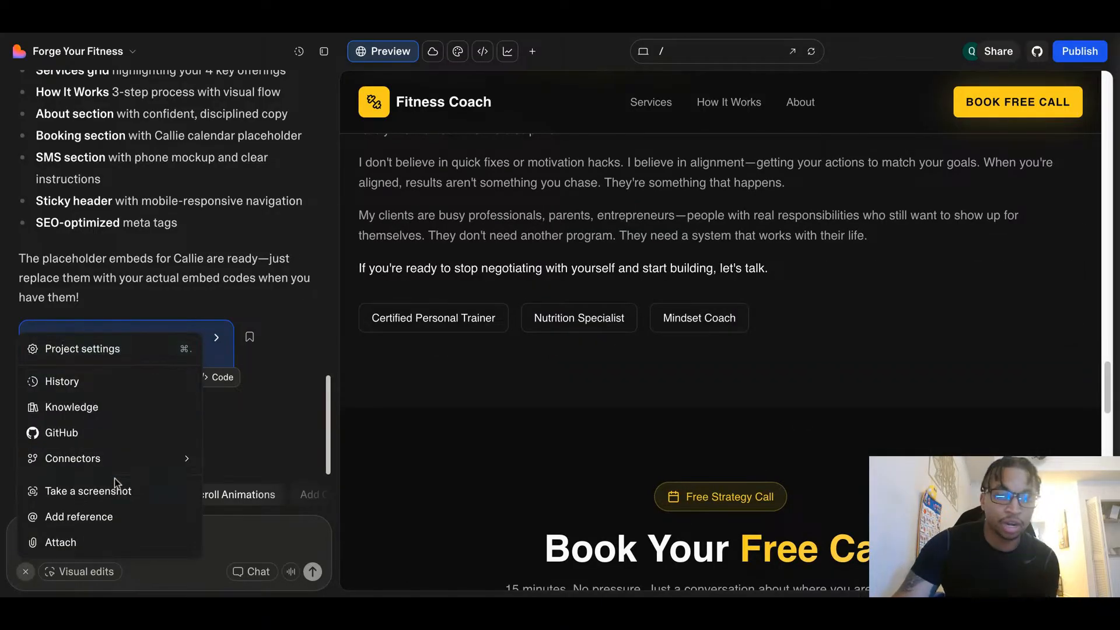
pyautogui.click(104, 540)
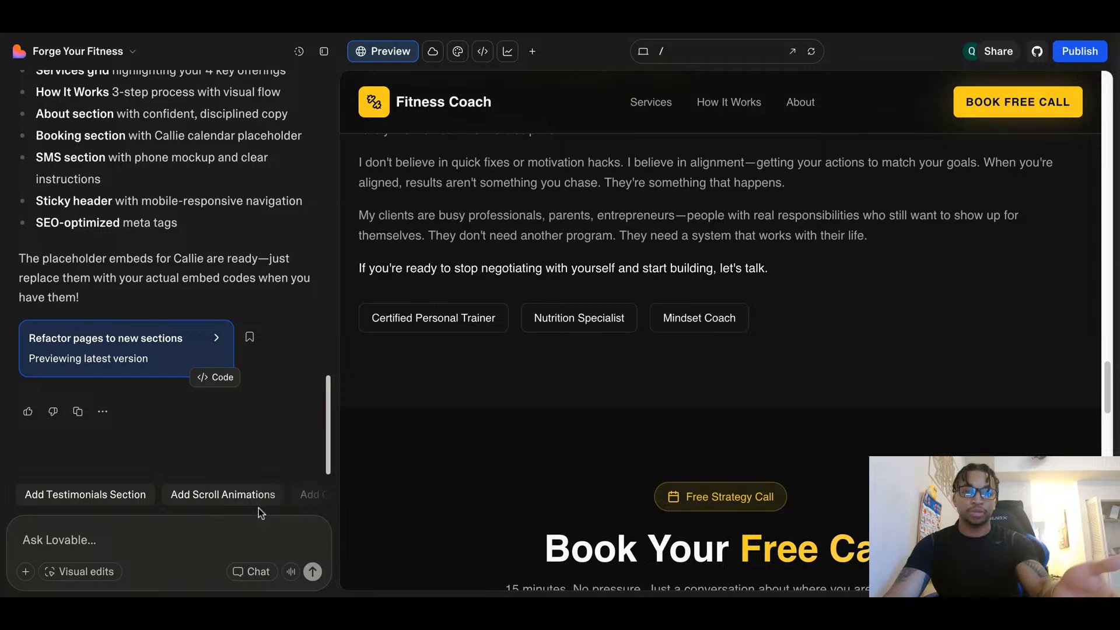
pyautogui.scroll(-5, 443, 484)
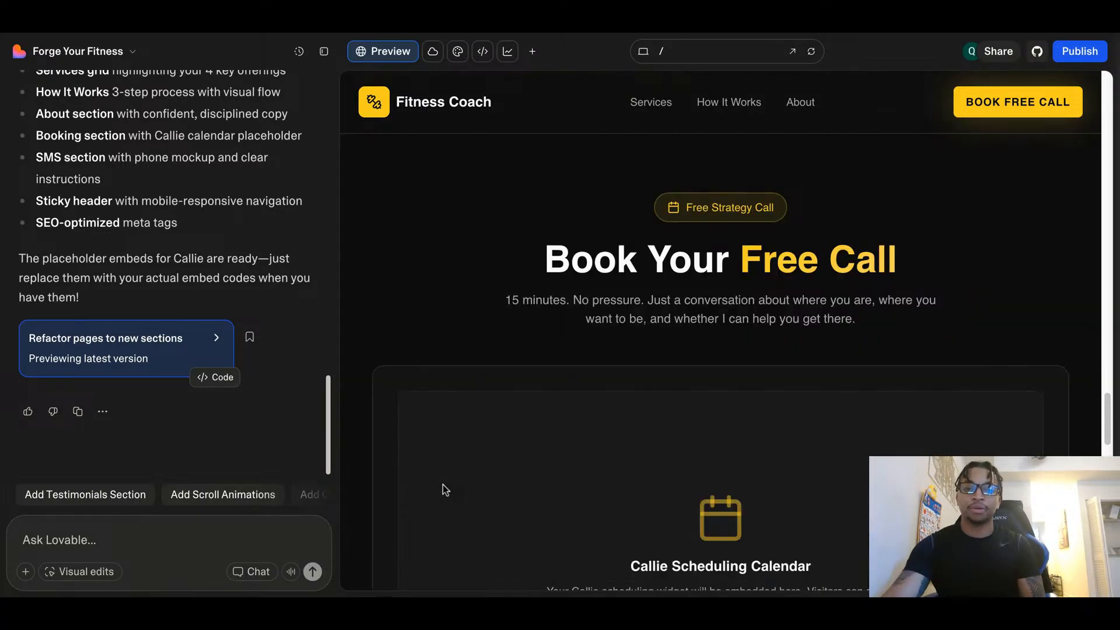
pyautogui.scroll(10, 453, 470)
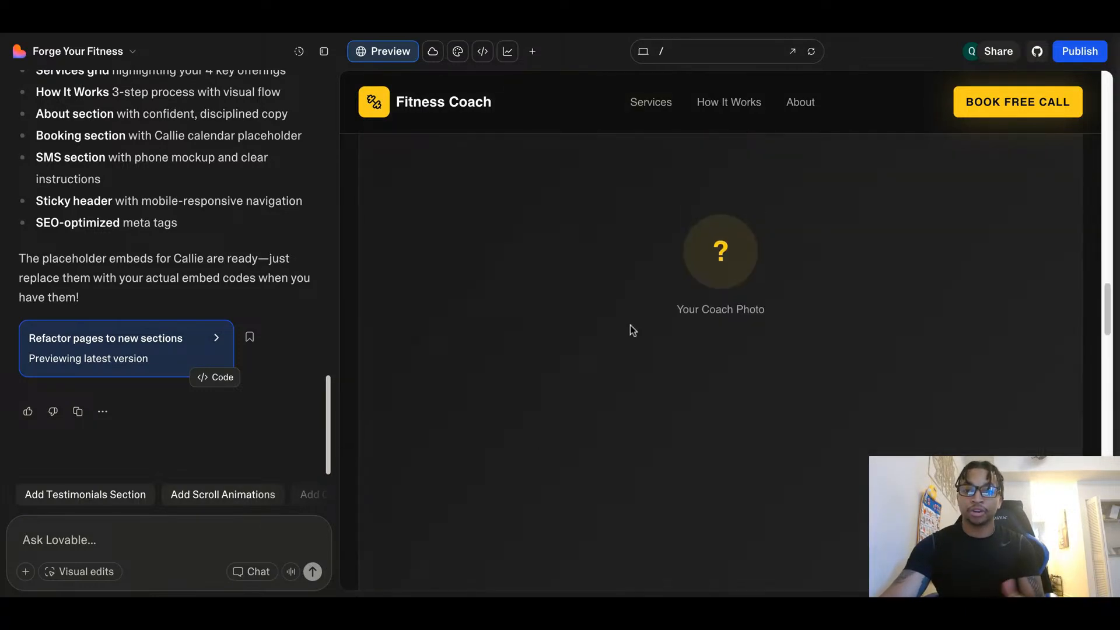
pyautogui.scroll(-5, 665, 382)
pyautogui.scroll(2, 664, 374)
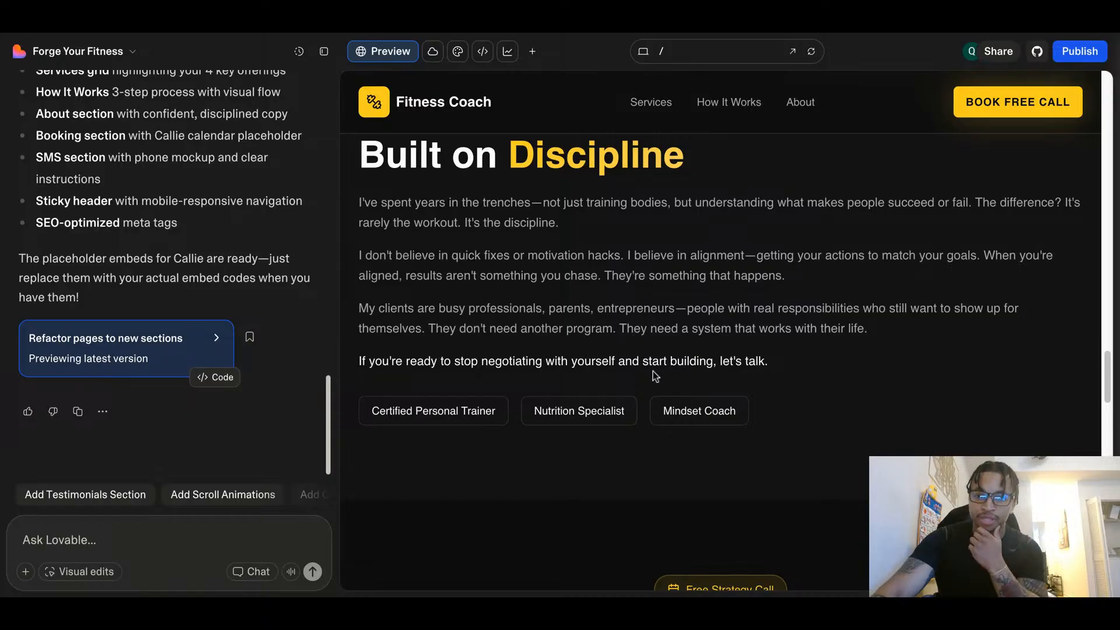
# Examine the Callie scheduling calendar placeholder, the Just Text "TRAIN" section and the footer of the fitness site.
pyautogui.scroll(-2, 655, 376)
pyautogui.scroll(-6, 657, 383)
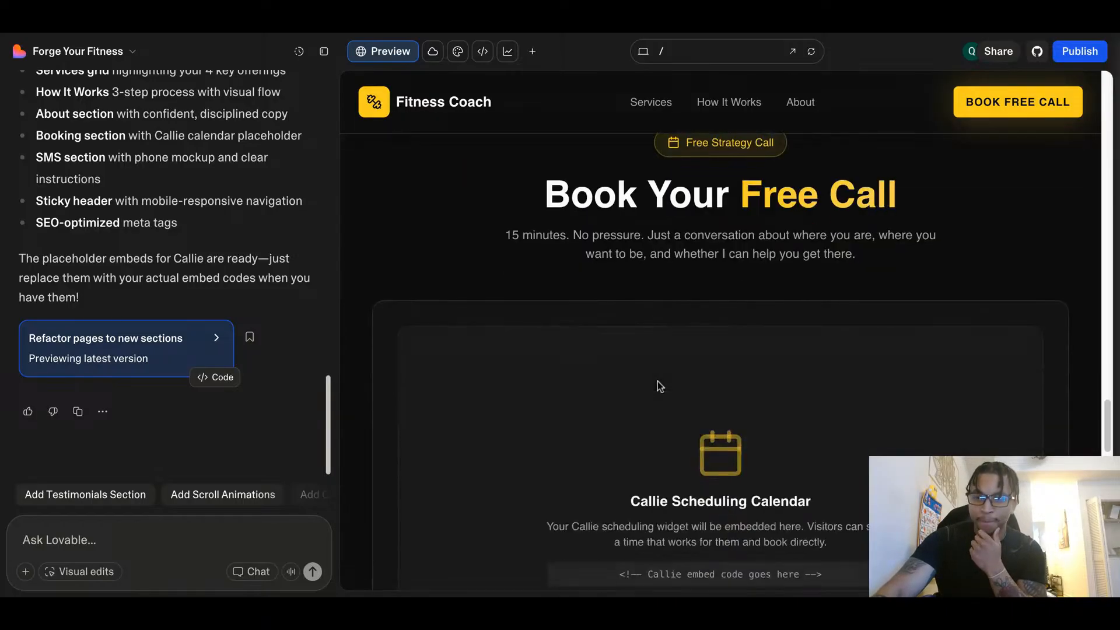
pyautogui.scroll(-10, 658, 385)
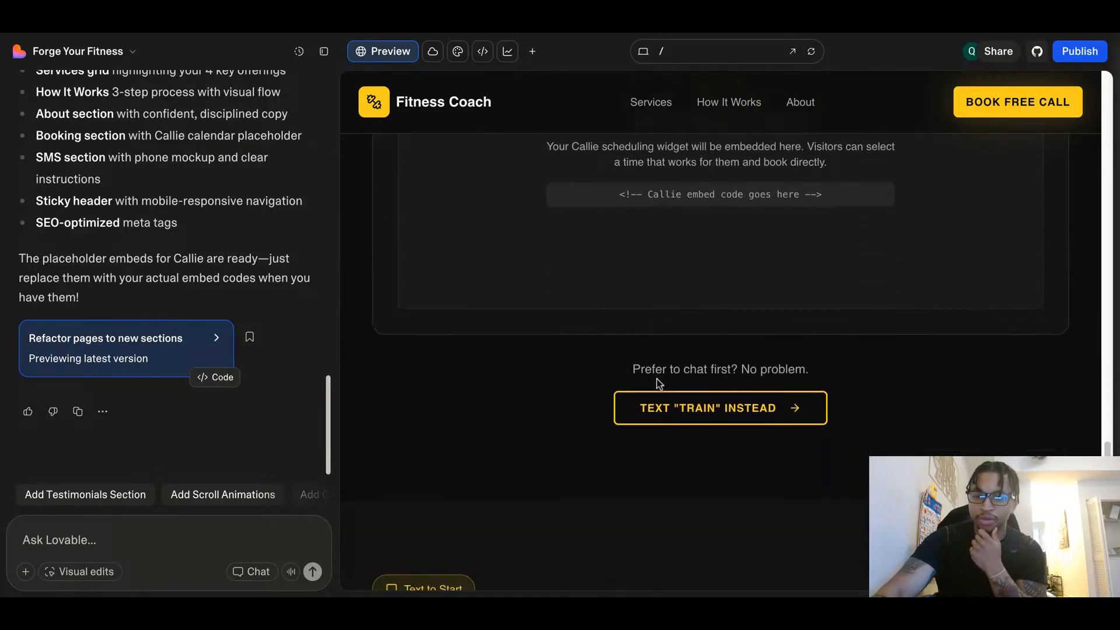
pyautogui.scroll(-3, 657, 378)
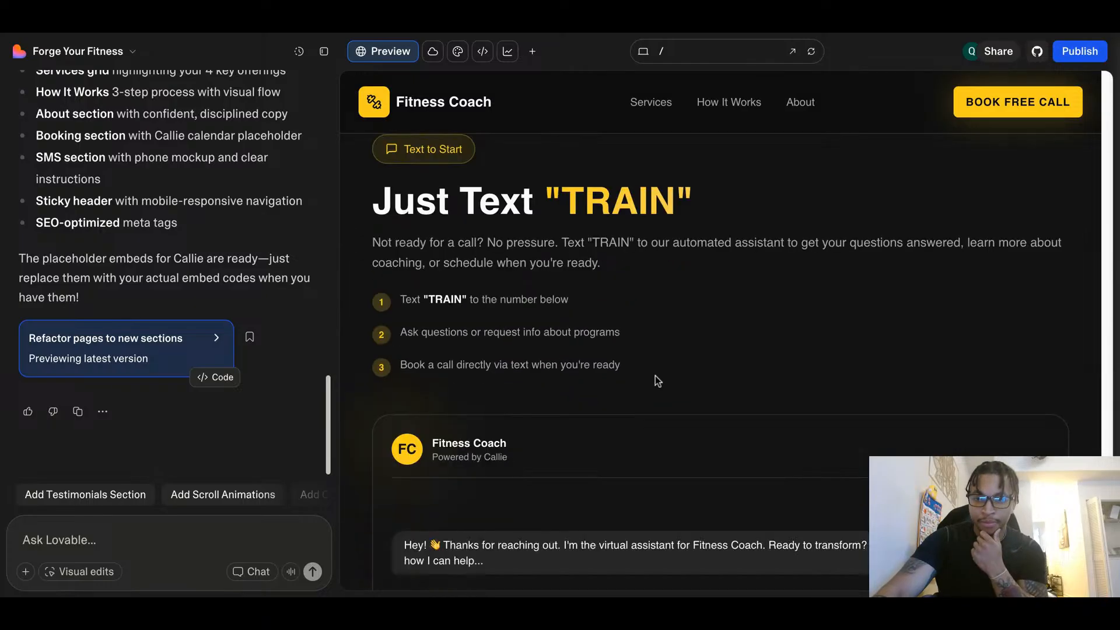
pyautogui.scroll(-3, 658, 380)
pyautogui.scroll(-3, 656, 376)
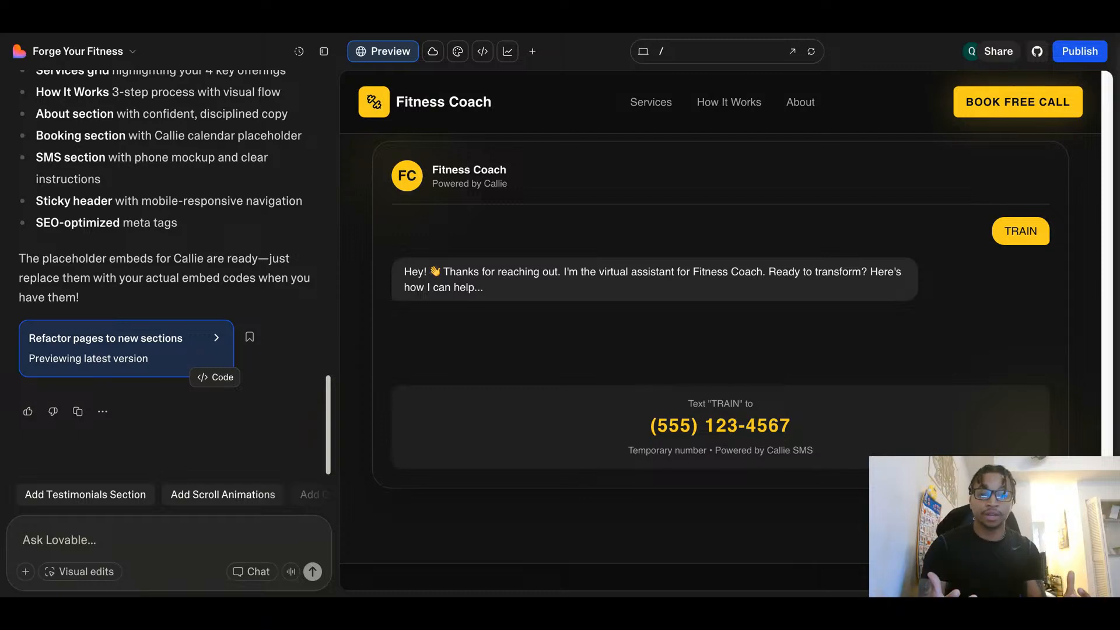
pyautogui.scroll(-5, 644, 364)
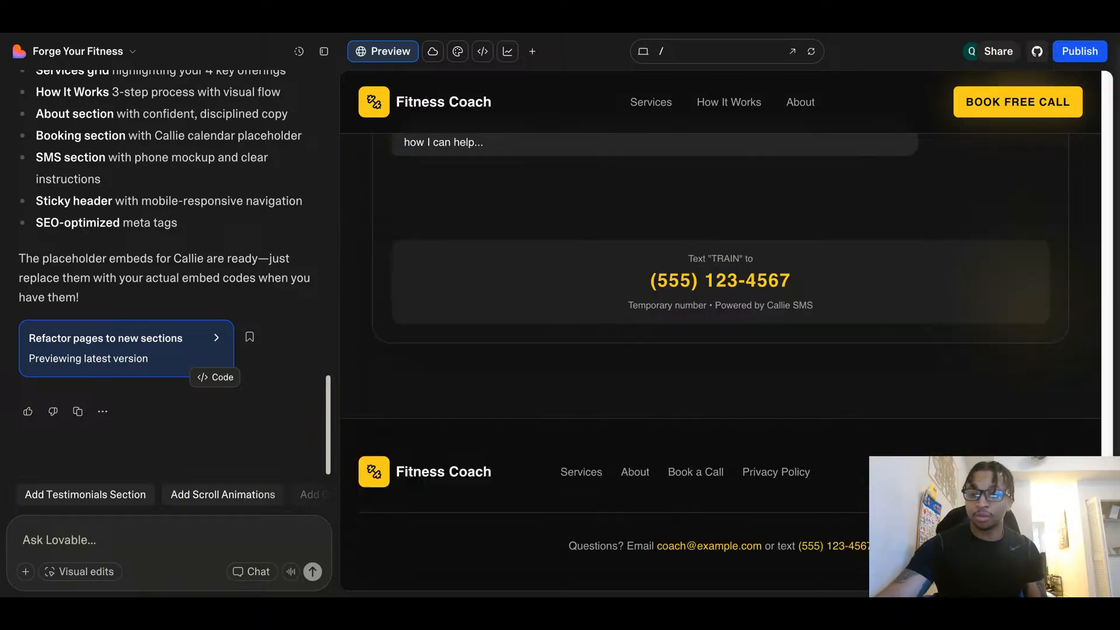
# Publish the Forge Your Fitness site and close the sharing dialog.
pyautogui.scroll(15, 645, 364)
pyautogui.scroll(5, 647, 365)
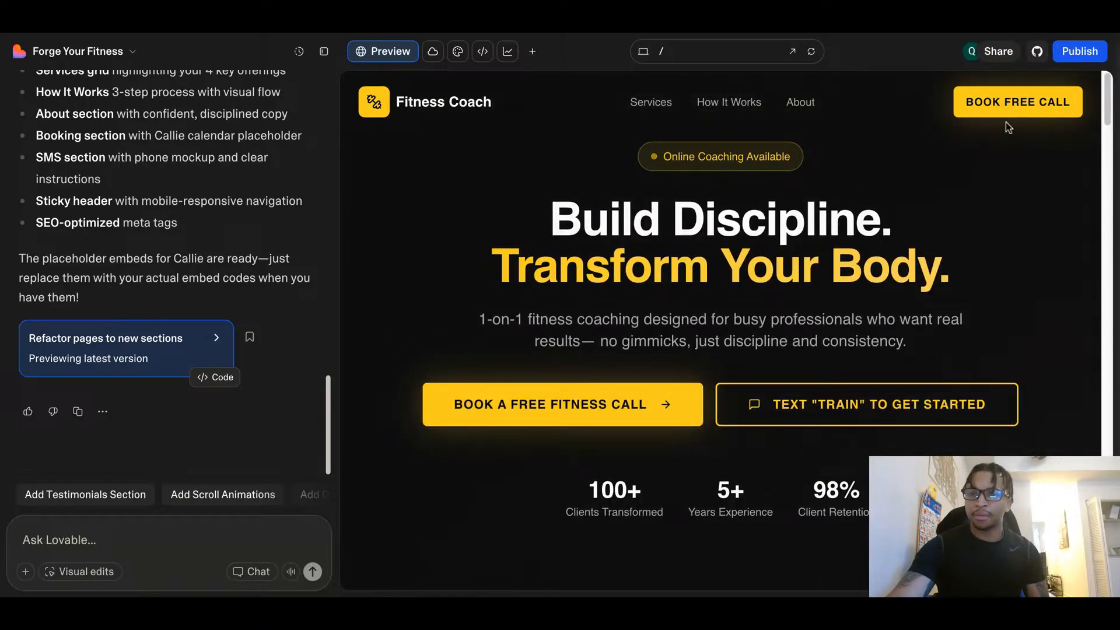
pyautogui.click(1080, 51)
pyautogui.click(1033, 277)
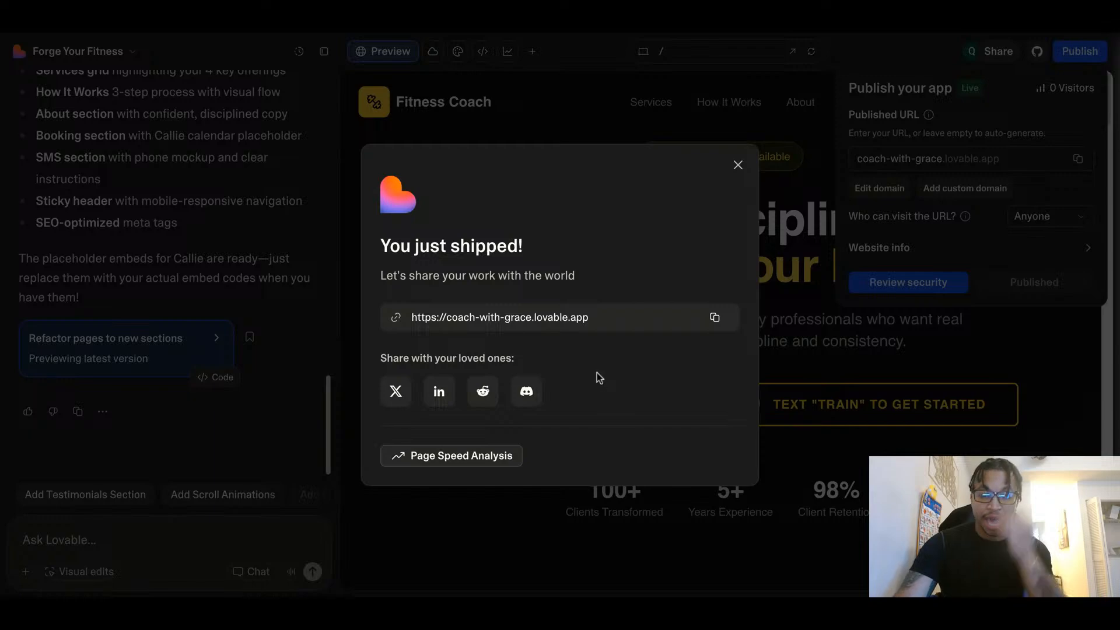
pyautogui.click(738, 165)
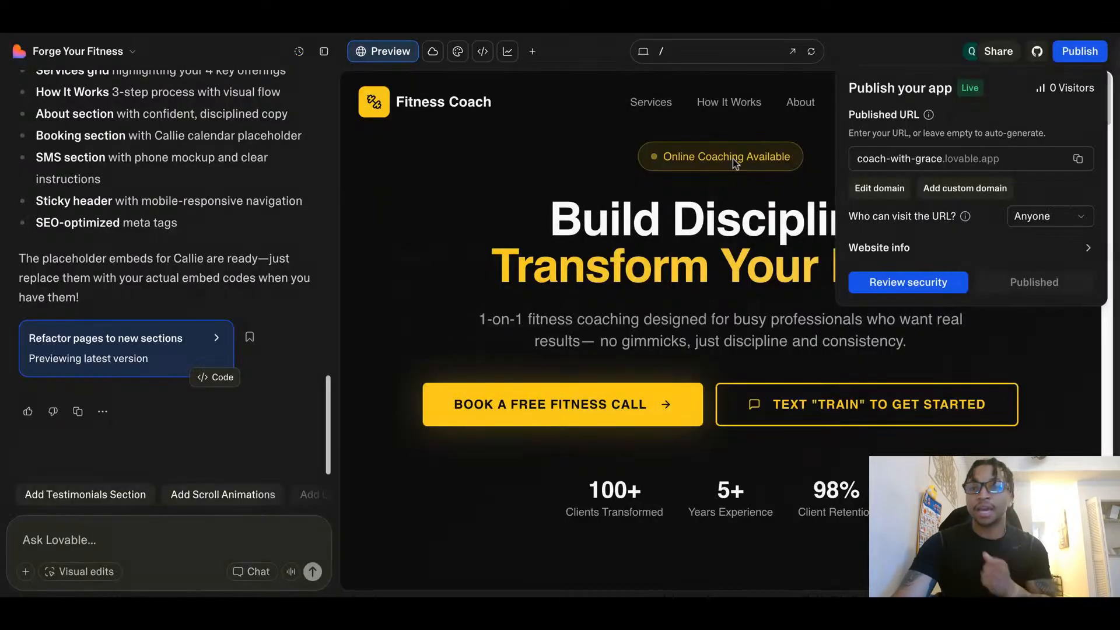